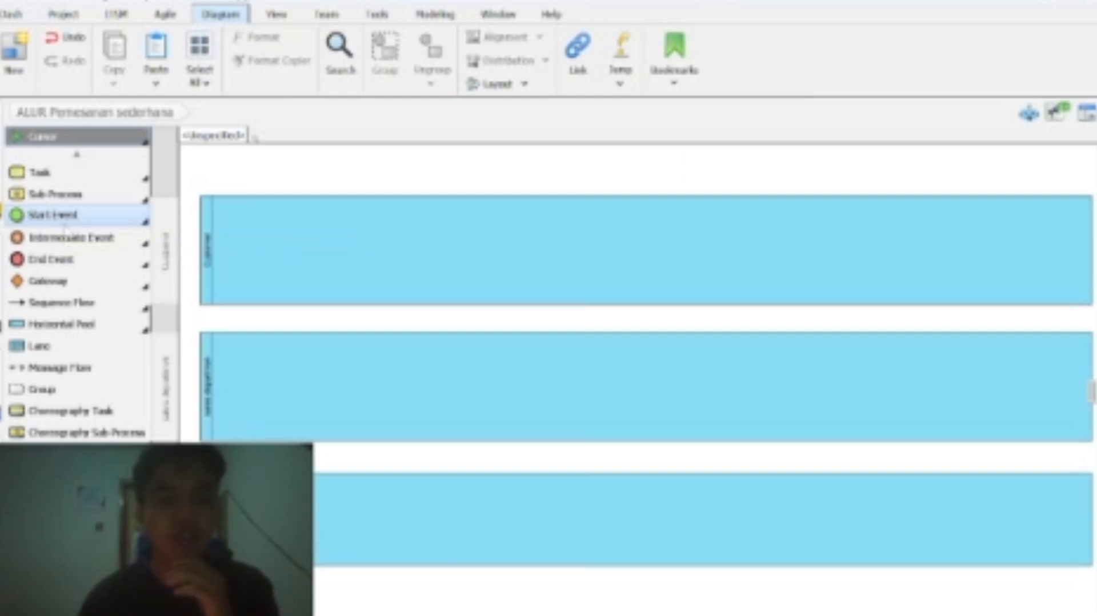
# - Place a start event near the beginning of the Customer pool and centre it vertically
pyautogui.click(67, 221)
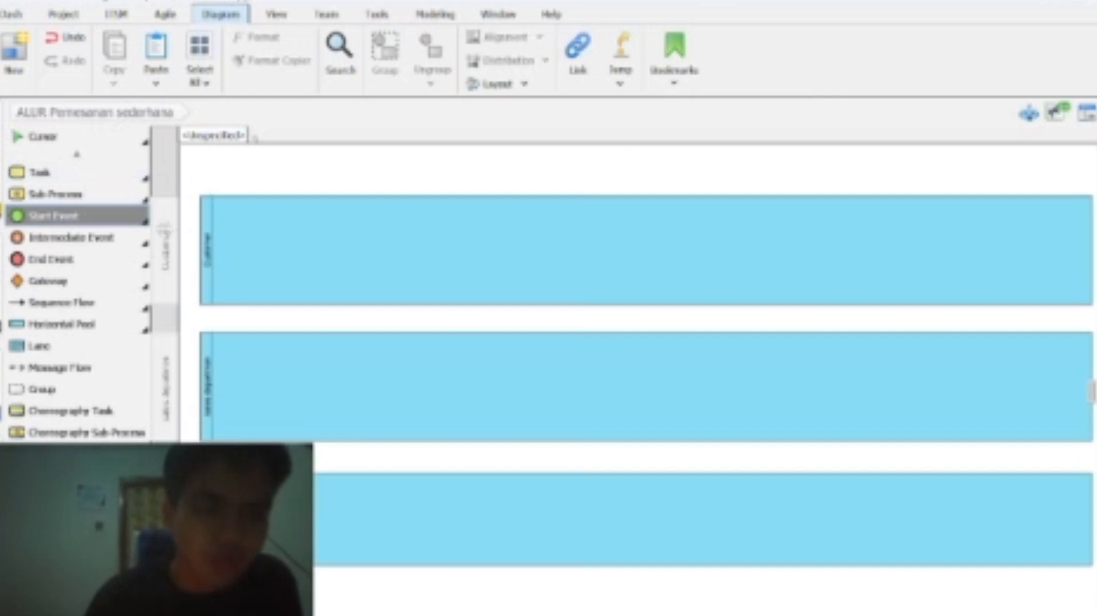
pyautogui.click(290, 269)
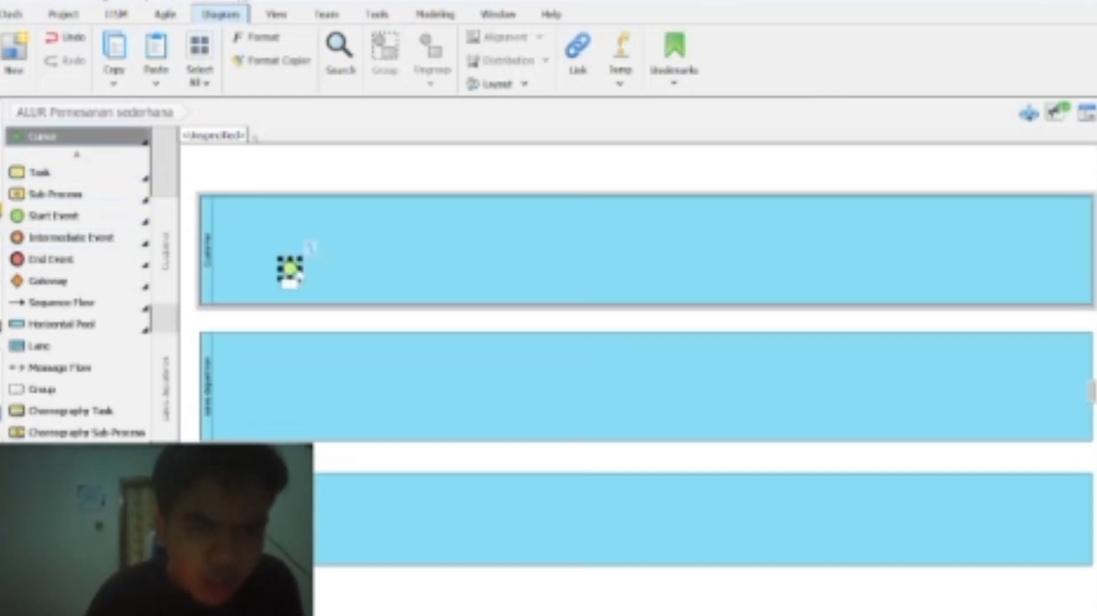
pyautogui.moveTo(290, 279); pyautogui.dragTo(292, 253)
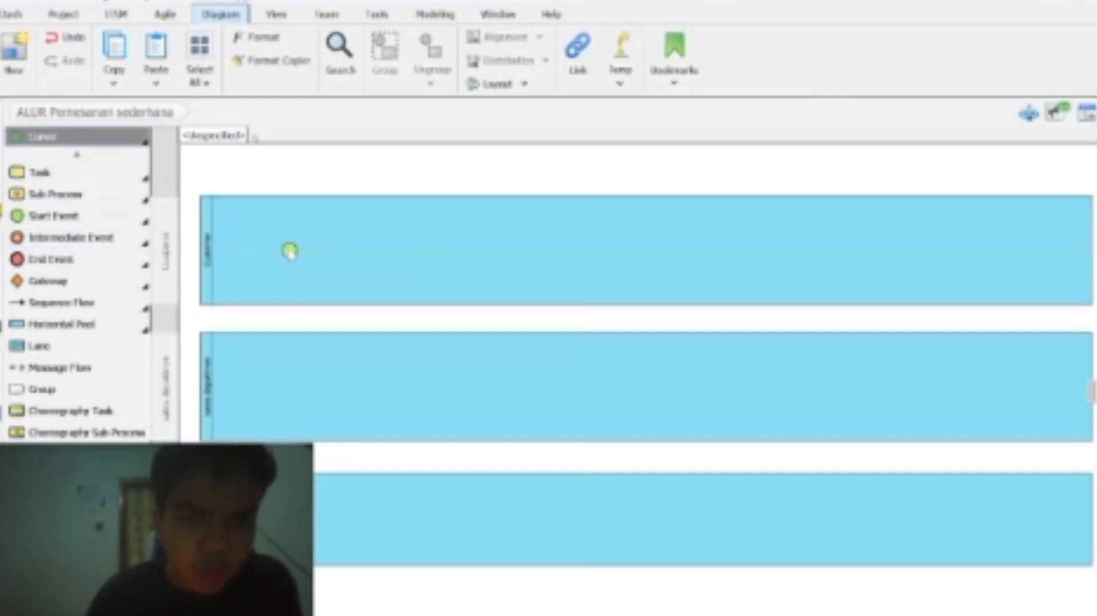
pyautogui.click(227, 238)
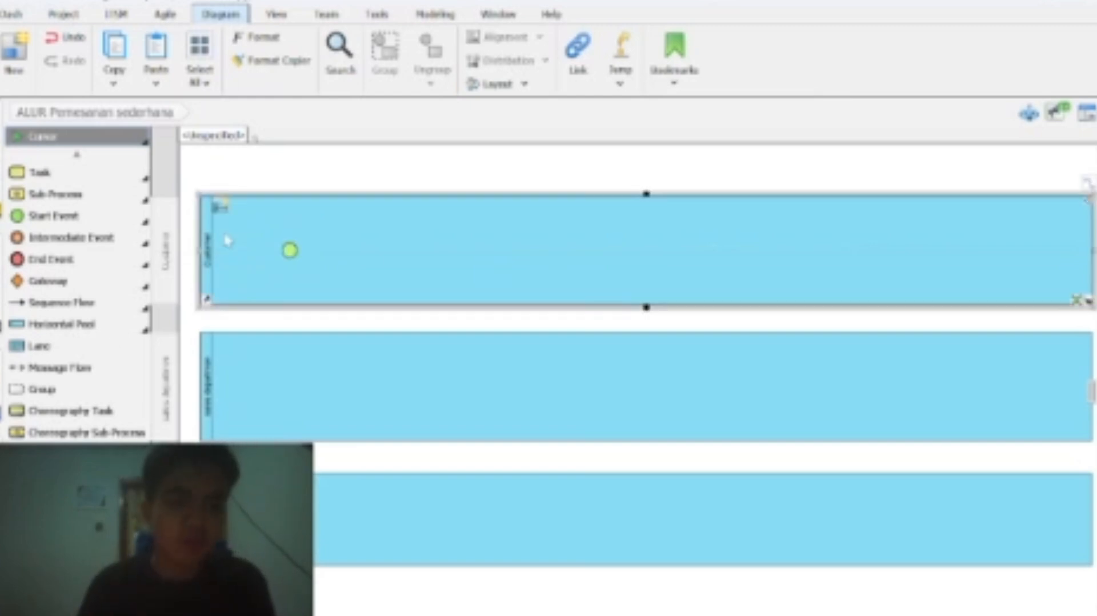
# - Add an end event at the far end of the warehouse pool and label the two events Start Order and complete Order
pyautogui.click(52, 259)
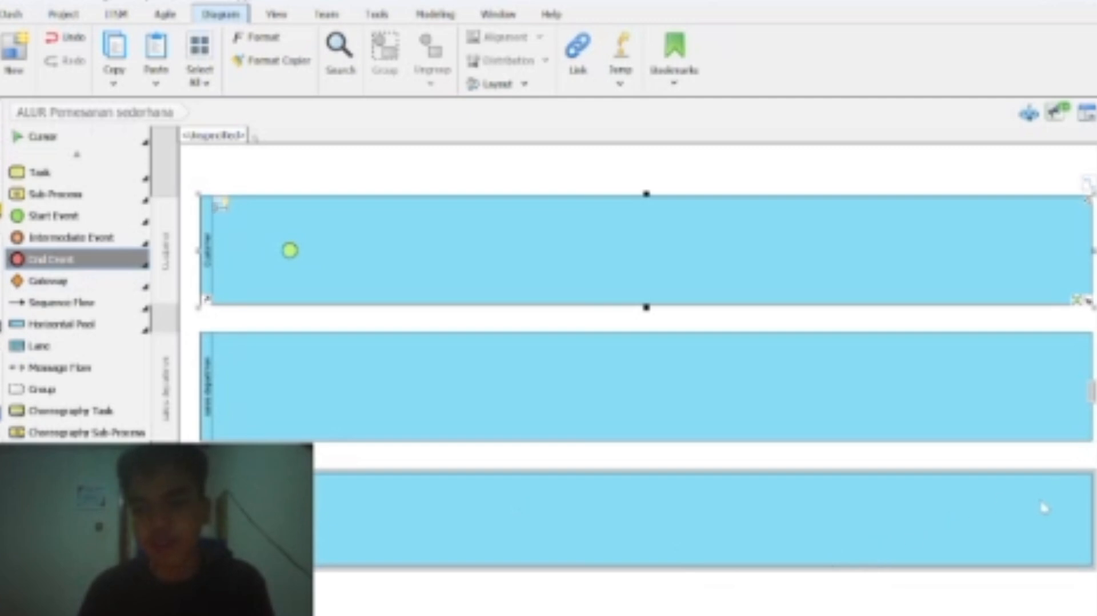
pyautogui.click(1049, 522)
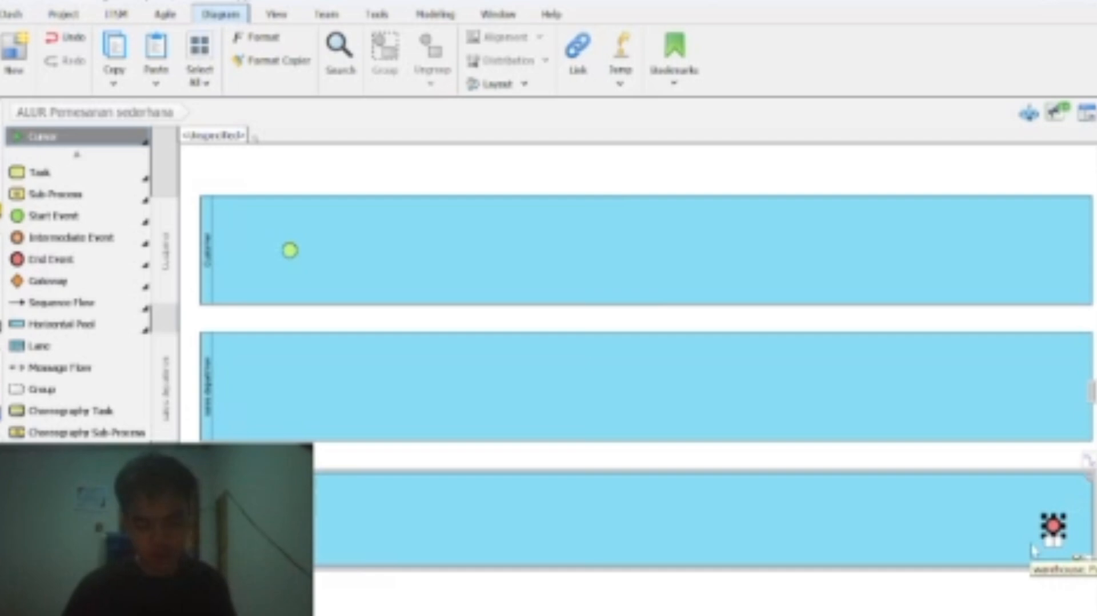
pyautogui.click(292, 252)
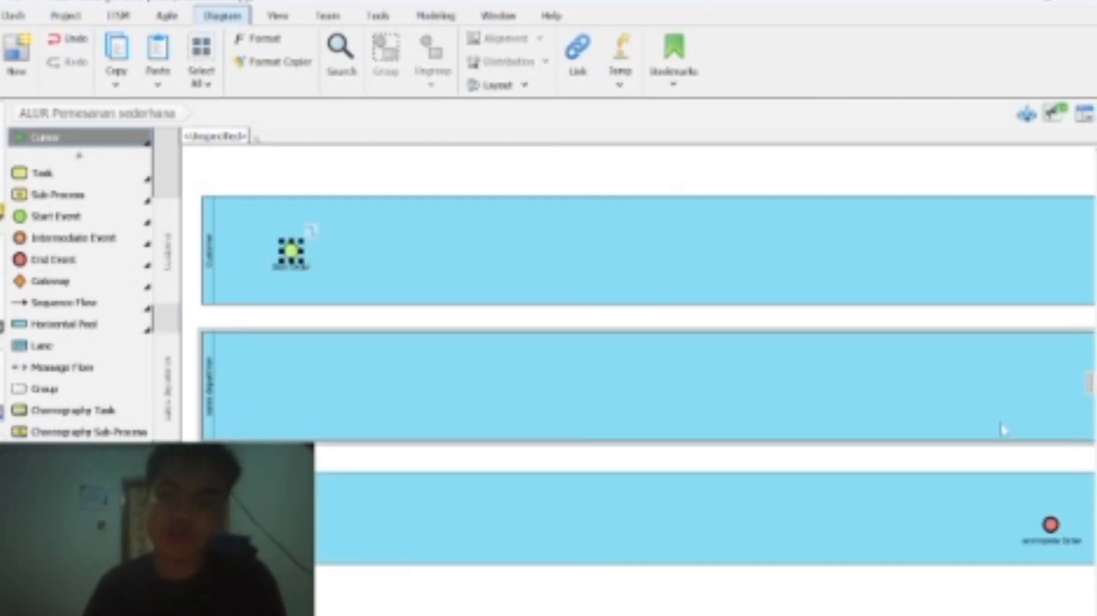
pyautogui.moveTo(1053, 525); pyautogui.dragTo(1044, 520)
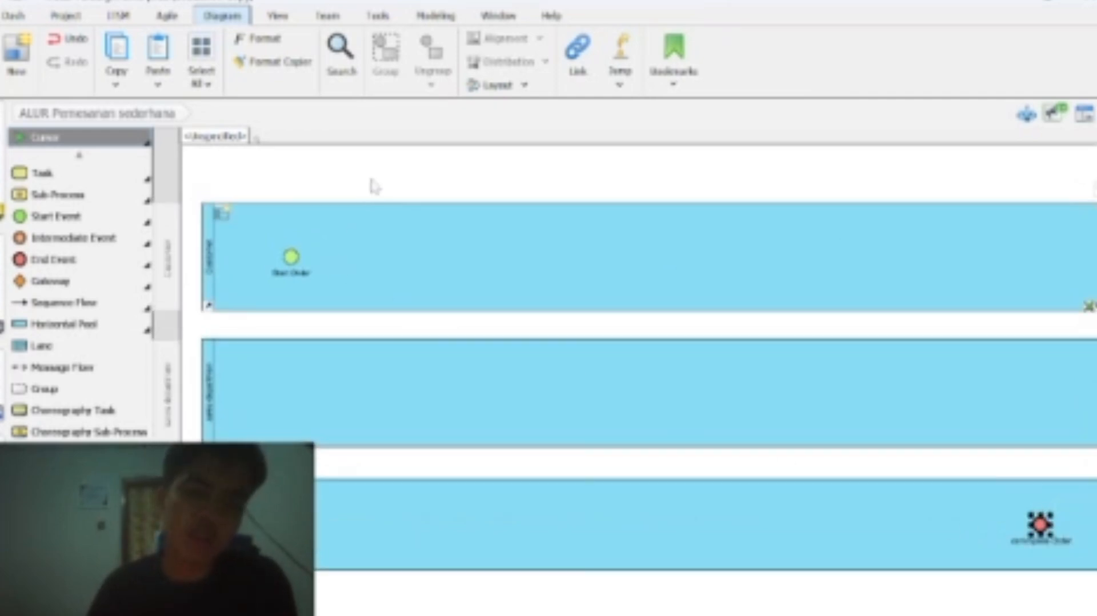
pyautogui.click(336, 302)
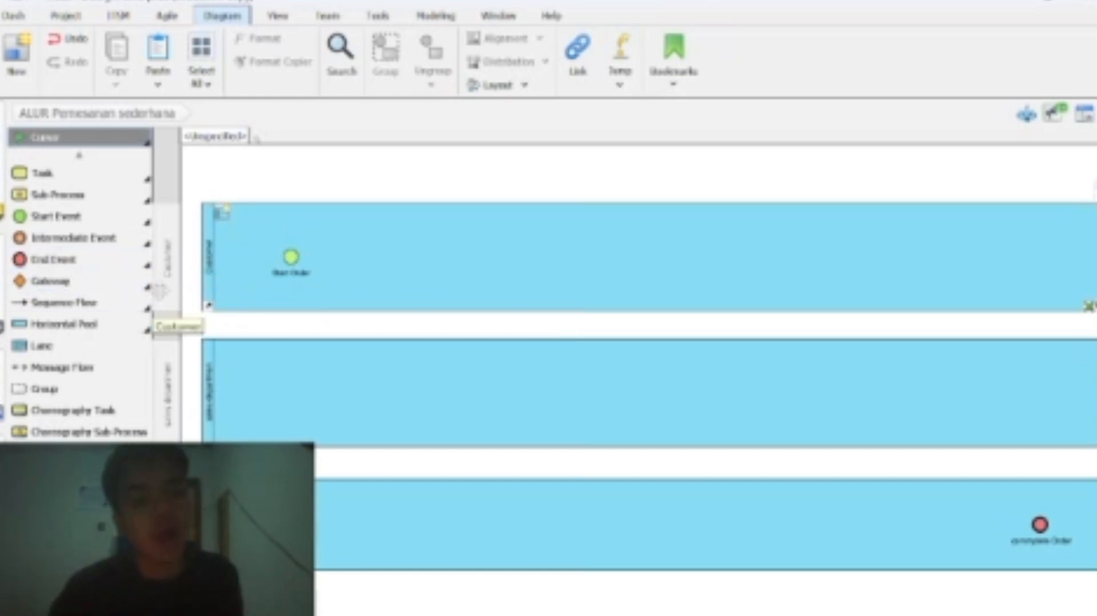
pyautogui.click(220, 269)
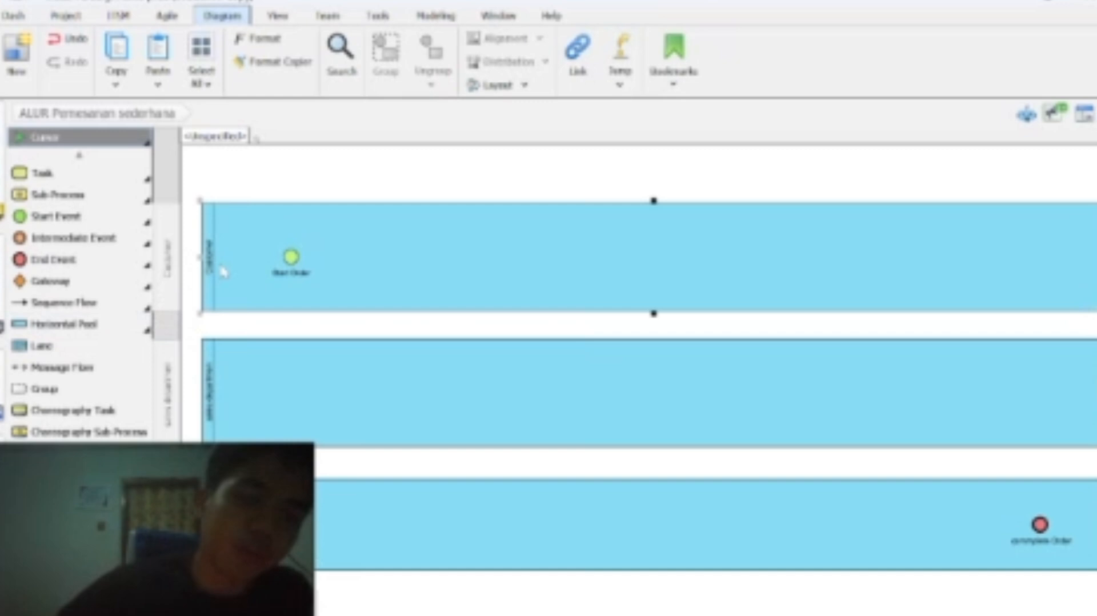
pyautogui.click(267, 362)
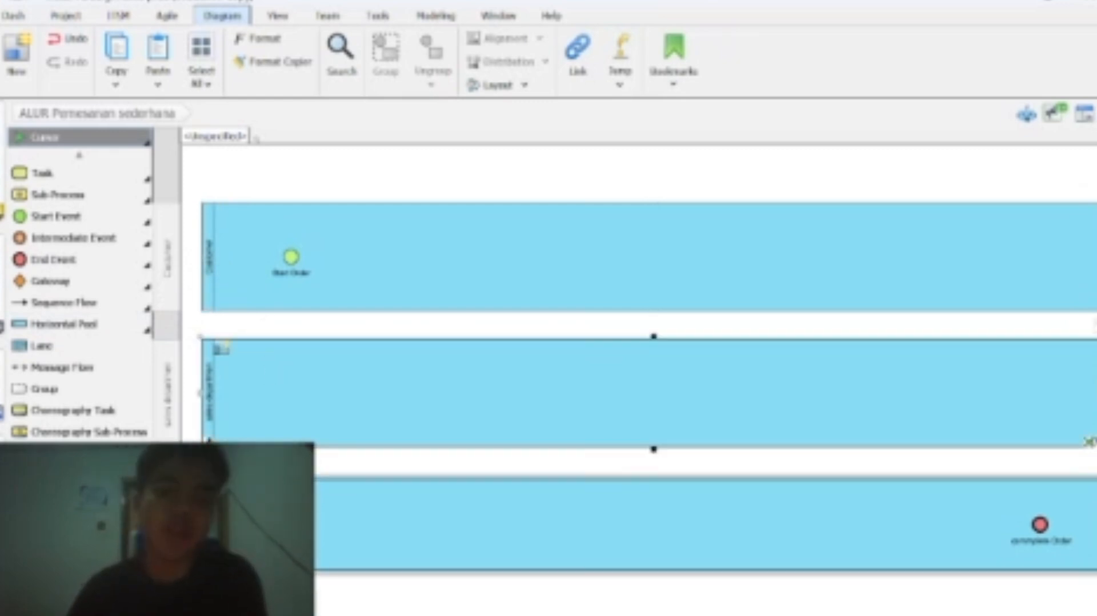
pyautogui.click(263, 510)
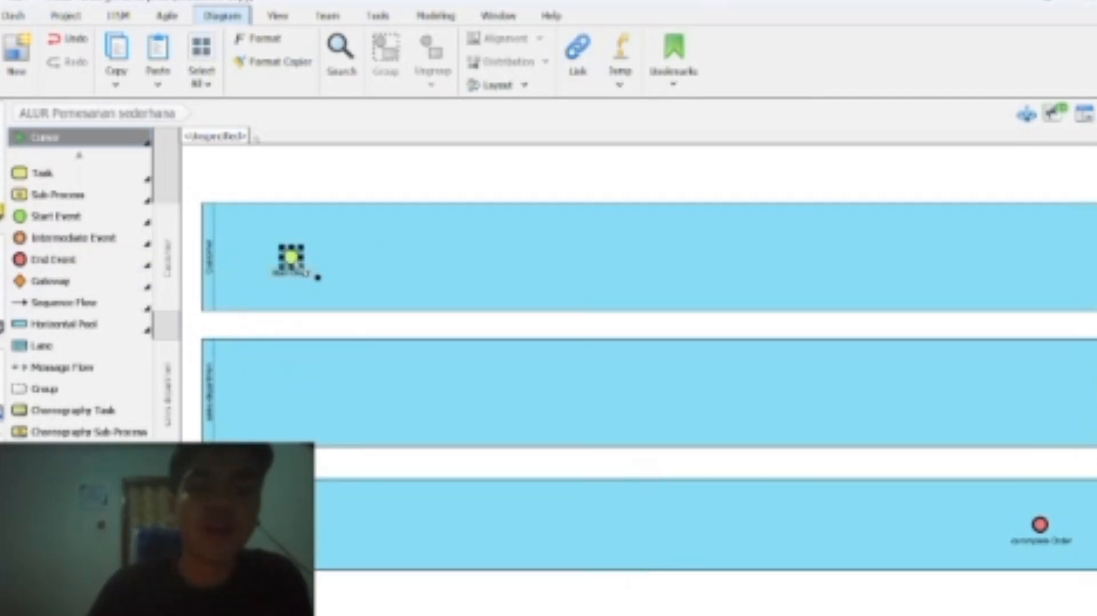
pyautogui.click(421, 309)
pyautogui.click(1039, 524)
pyautogui.click(390, 289)
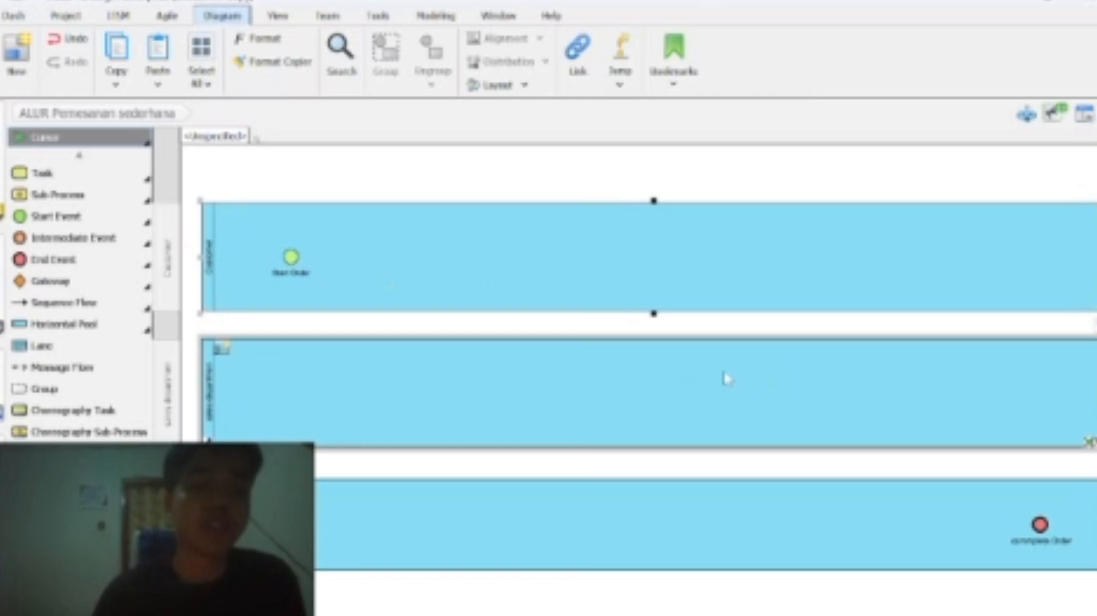
pyautogui.click(1040, 524)
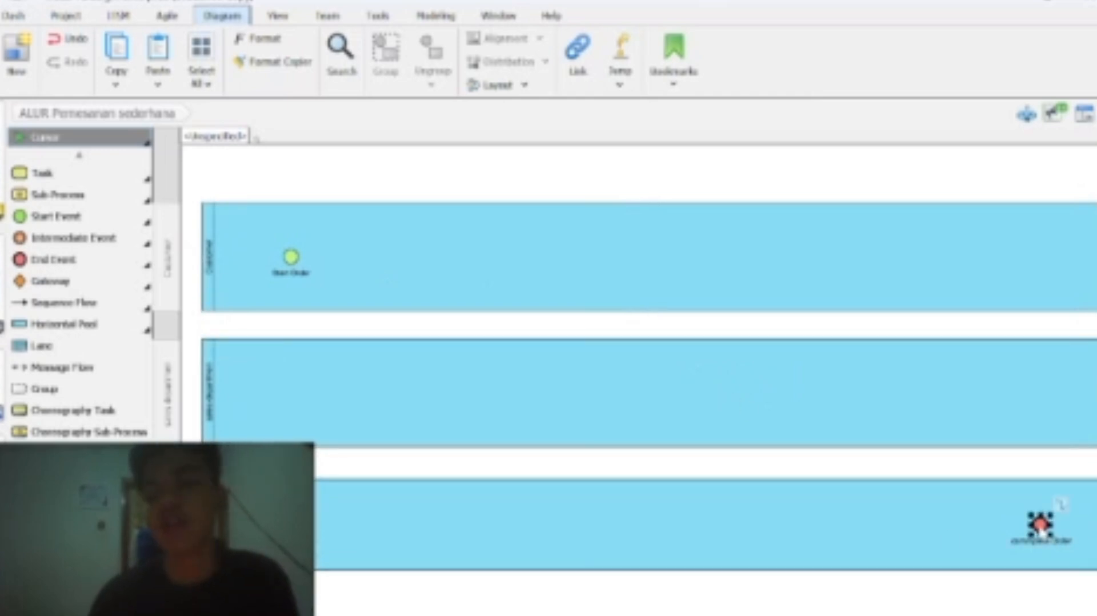
pyautogui.click(780, 514)
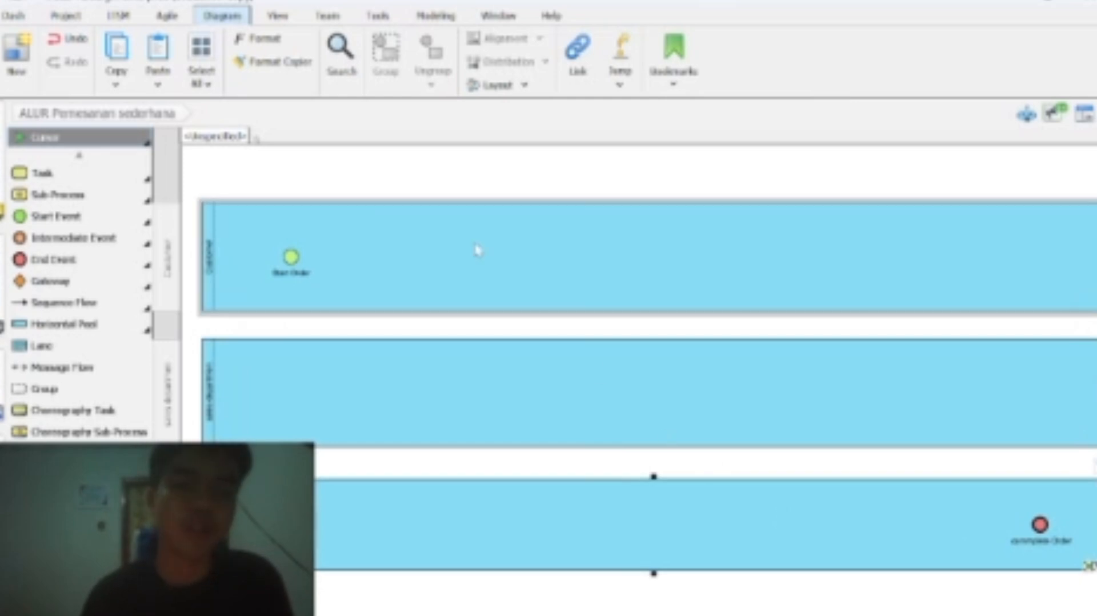
# - Add a task after the start event in the Customer pool, widen it and align it with the start event
pyautogui.click(52, 172)
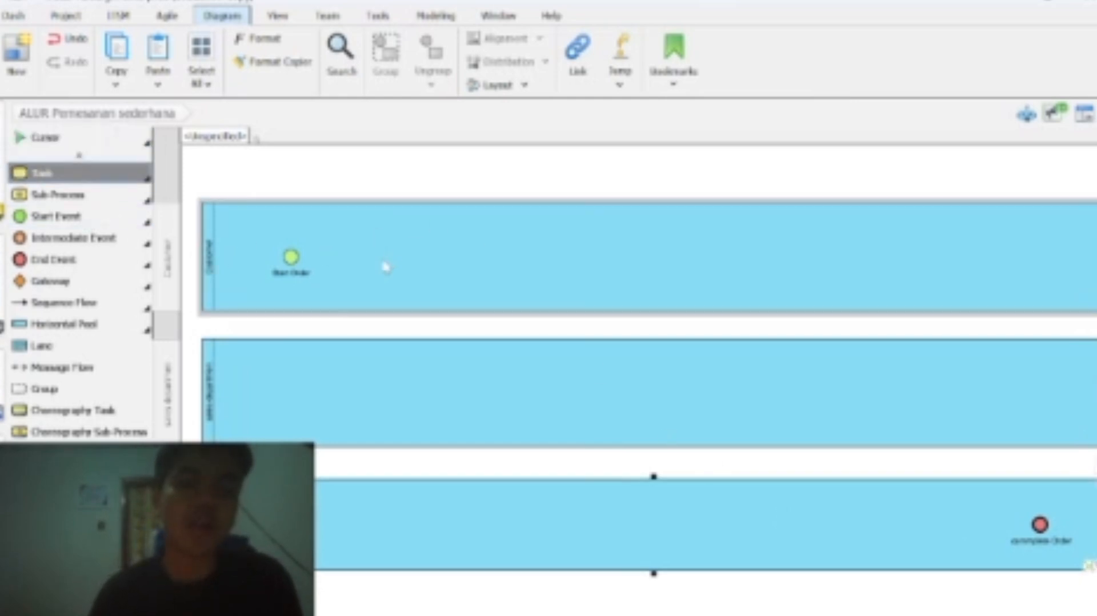
pyautogui.click(400, 258)
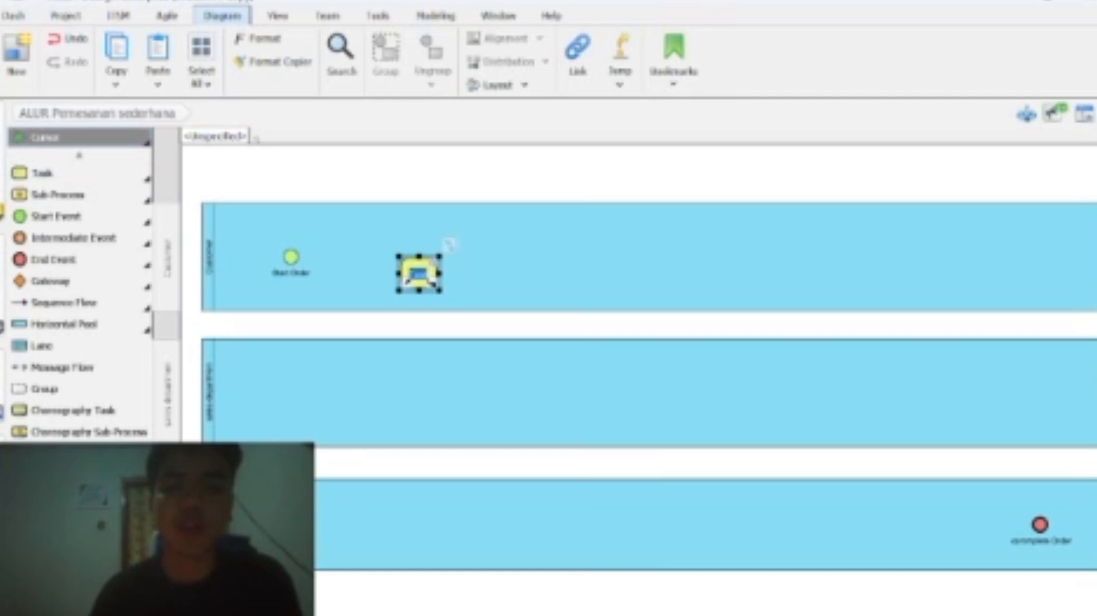
pyautogui.moveTo(424, 270); pyautogui.dragTo(424, 259)
pyautogui.click(444, 269)
pyautogui.click(436, 273)
pyautogui.moveTo(437, 272); pyautogui.dragTo(457, 257)
pyautogui.click(568, 268)
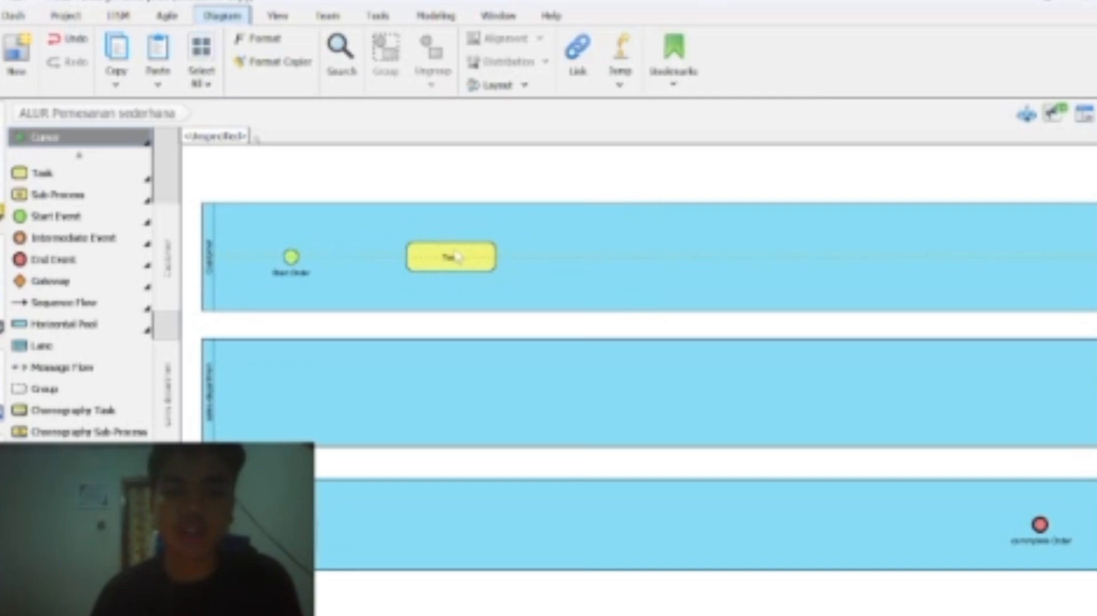
pyautogui.click(510, 263)
# - Place a gateway after the task in the Customer pool and enlarge it
pyautogui.click(68, 173)
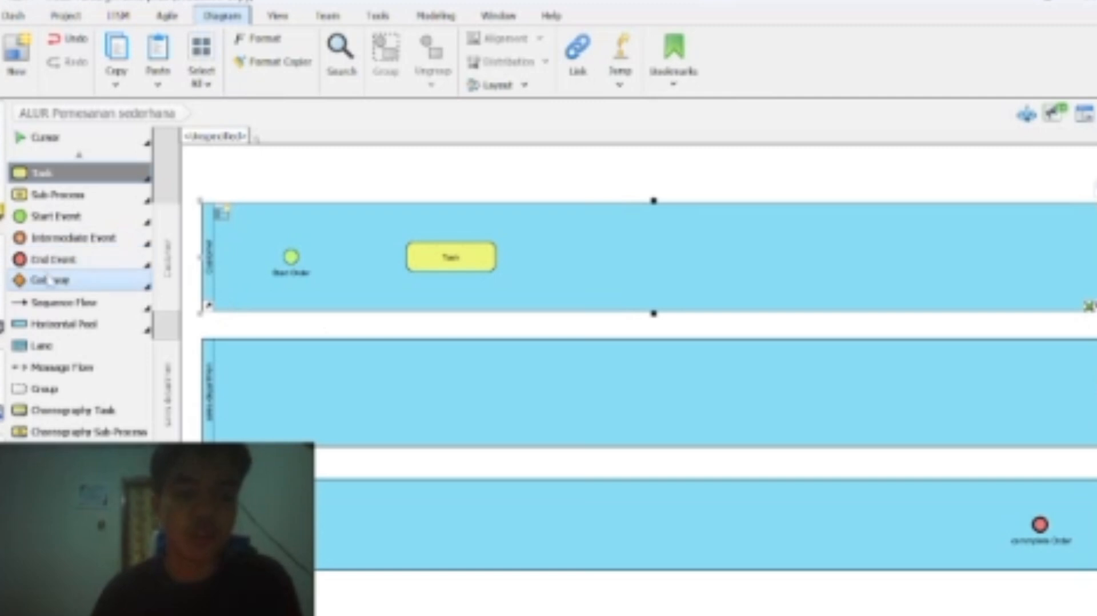
pyautogui.click(50, 280)
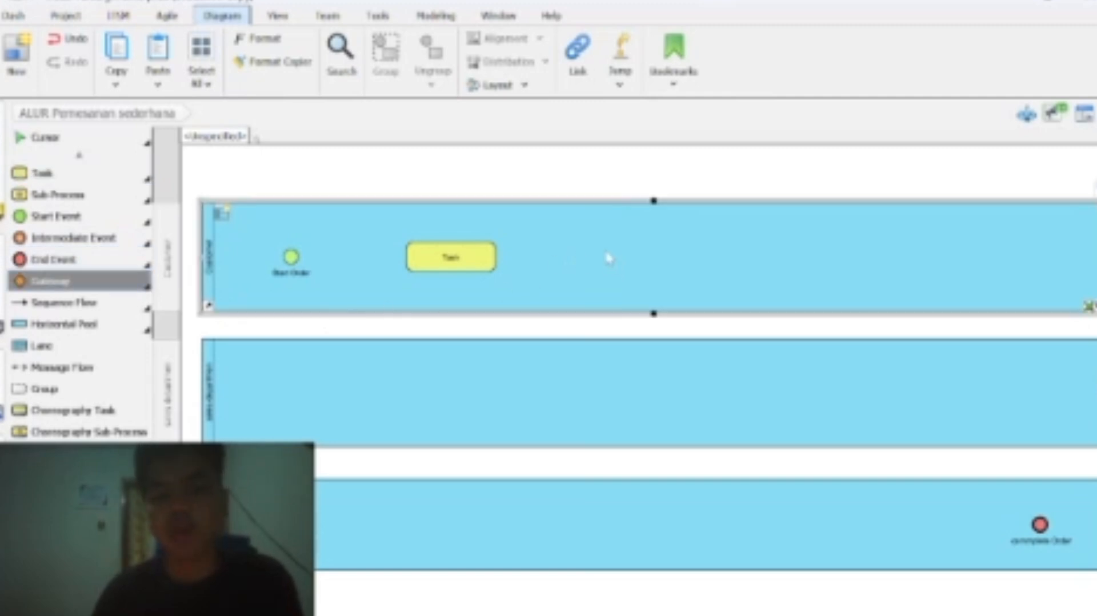
pyautogui.click(608, 258)
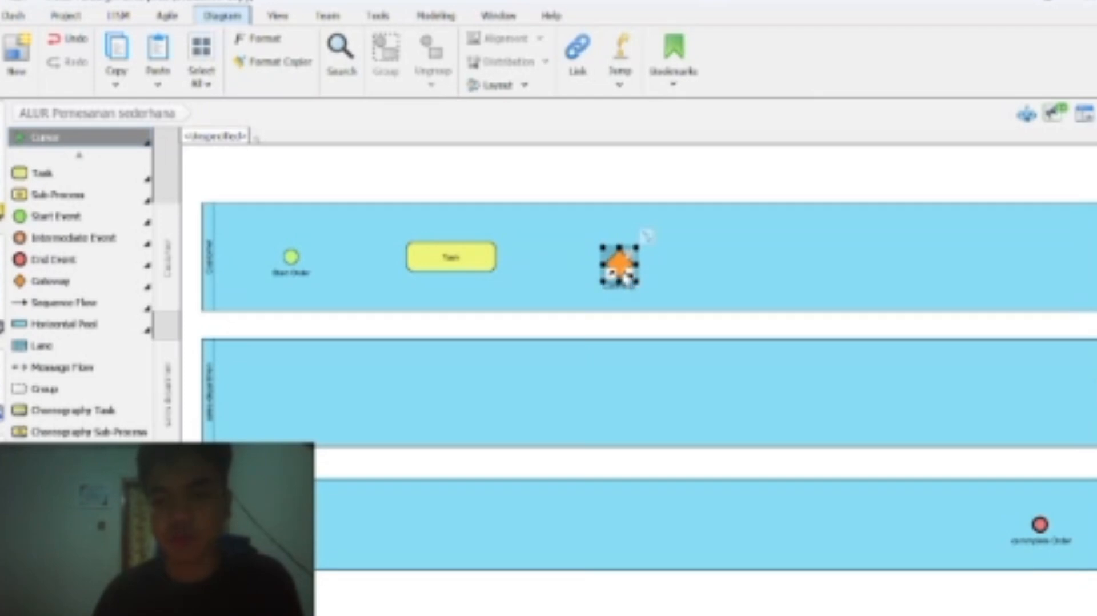
pyautogui.moveTo(638, 284)
pyautogui.mouseDown()
pyautogui.moveTo(683, 298)
pyautogui.moveTo(640, 273)
pyautogui.mouseUp()
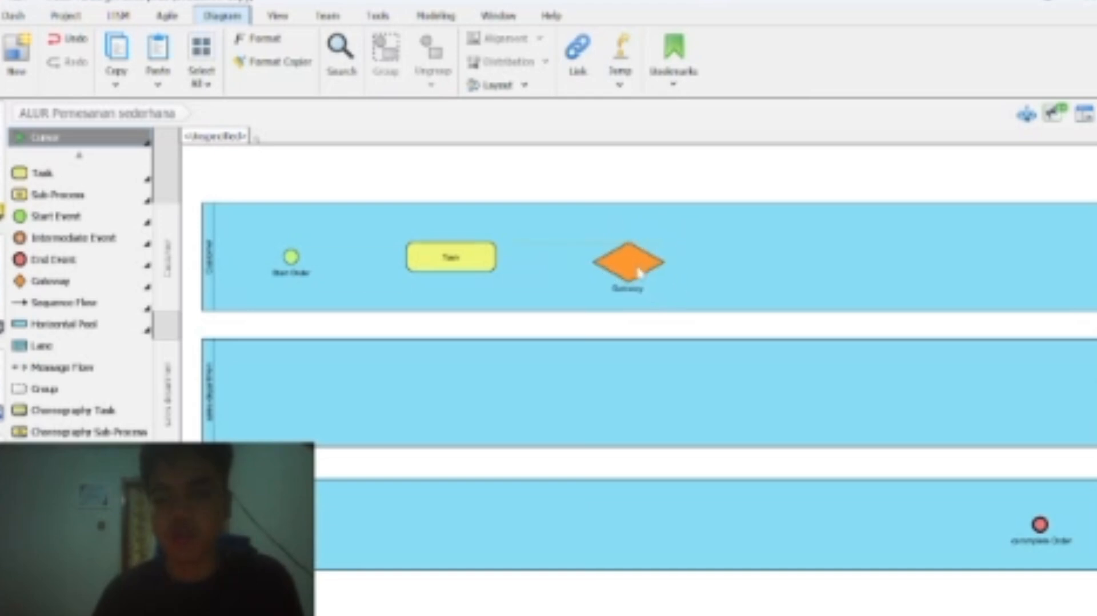
# - Label the gateway Order Complete and align it with the task beside it
pyautogui.click(638, 269)
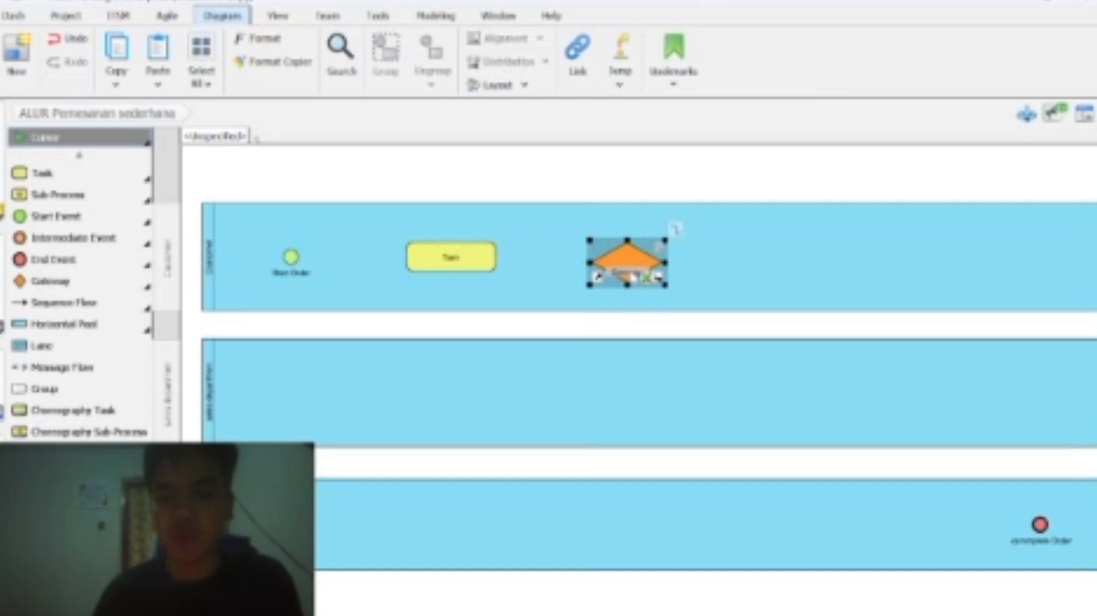
pyautogui.doubleClick(636, 269)
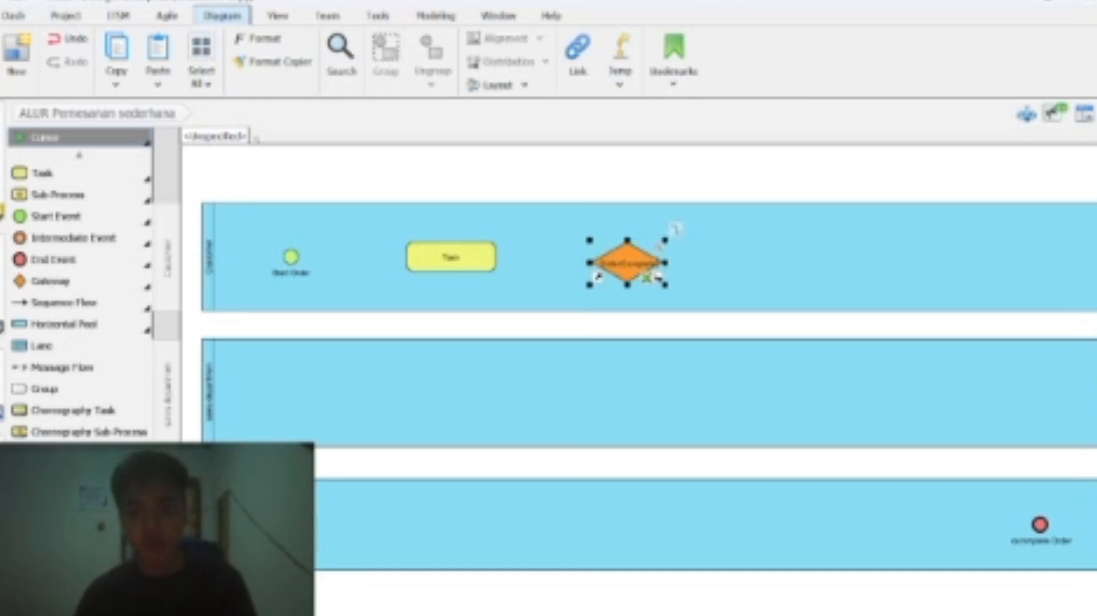
pyautogui.click(542, 281)
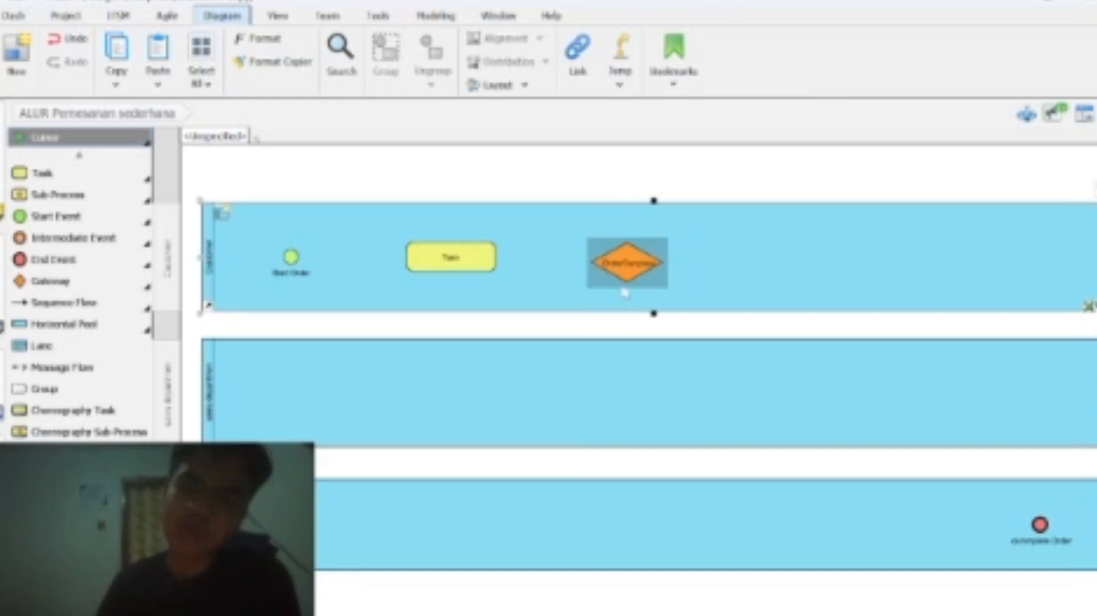
pyautogui.moveTo(631, 257); pyautogui.dragTo(623, 251)
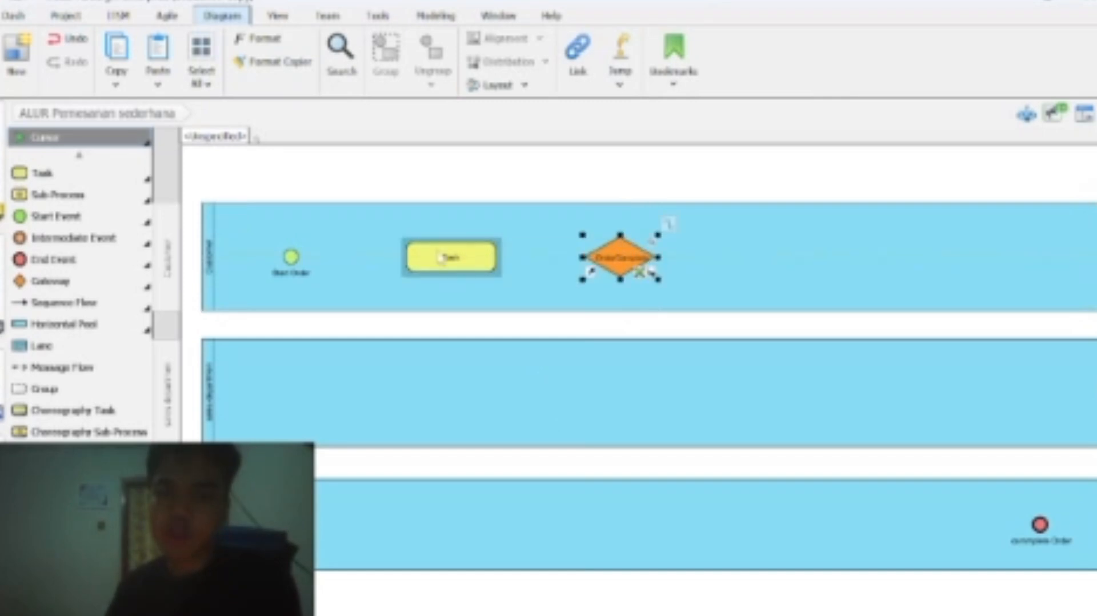
pyautogui.doubleClick(638, 260)
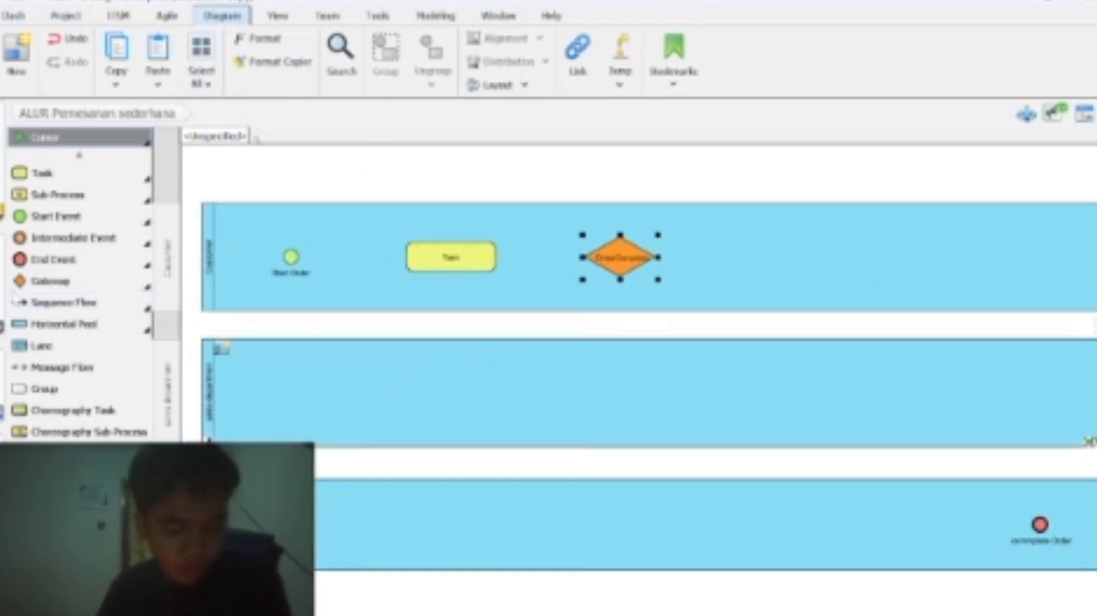
# - Add a second task after the gateway in the Customer pool, widen it and align it with the gateway
pyautogui.click(43, 173)
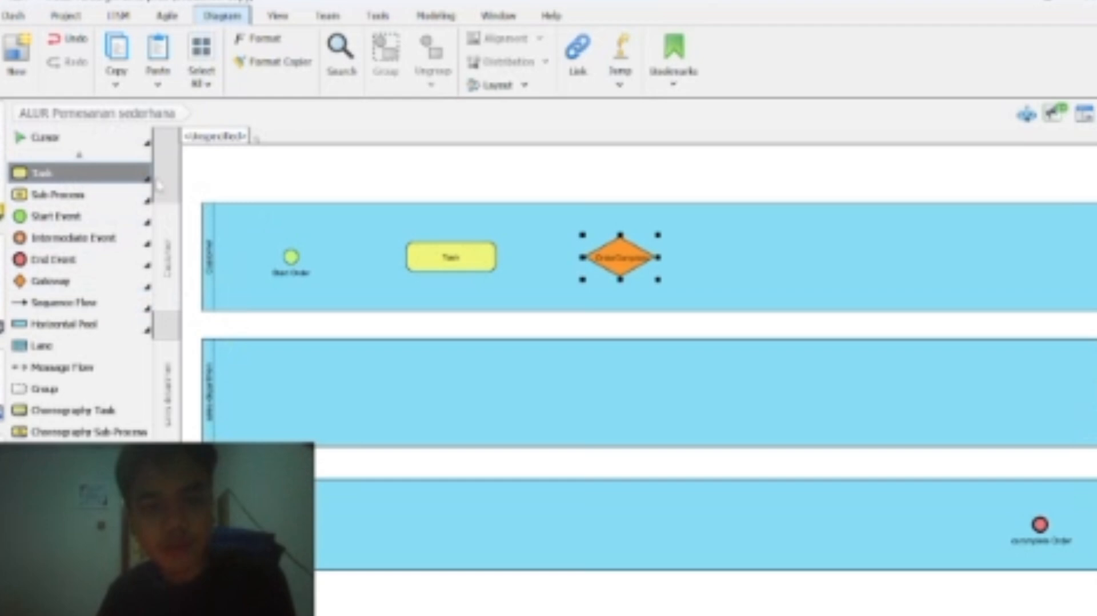
pyautogui.click(779, 261)
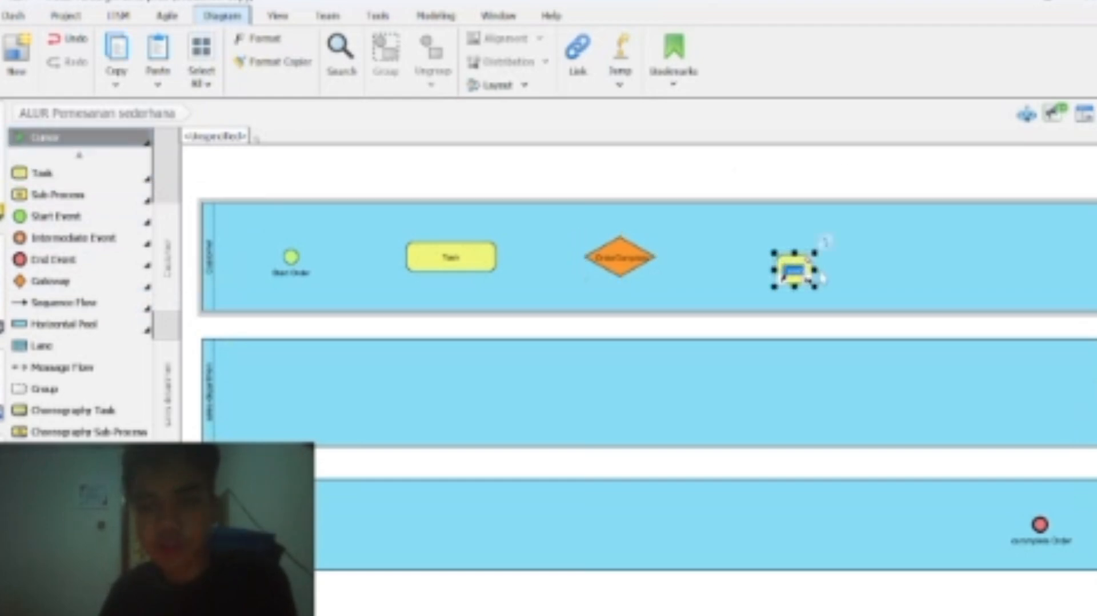
pyautogui.moveTo(818, 285); pyautogui.dragTo(835, 257)
pyautogui.click(722, 391)
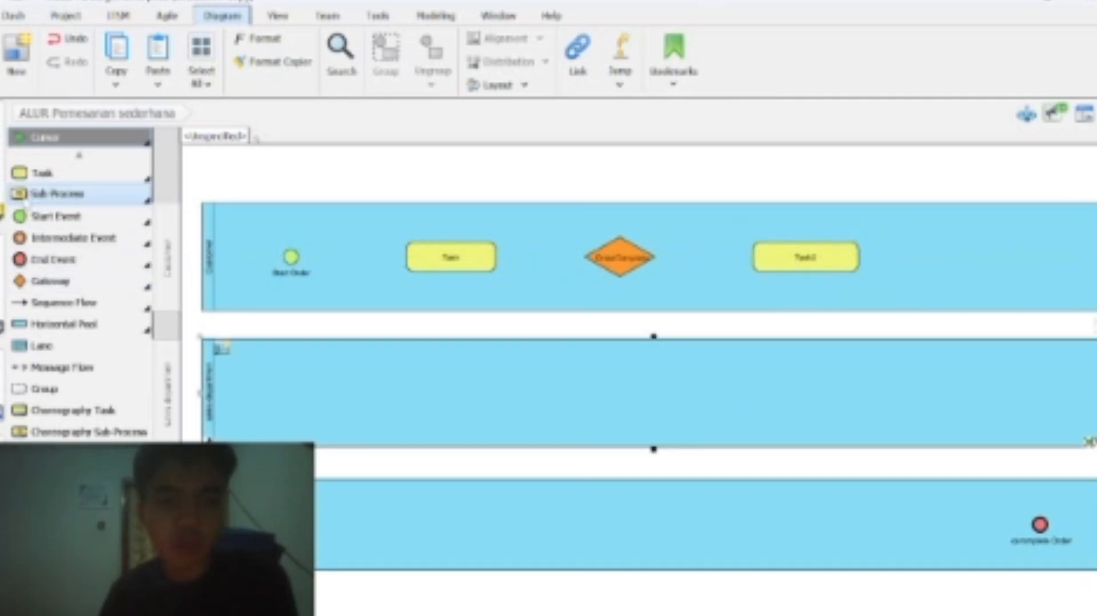
# - Add a task to the sales department pool below the gateway and widen it
pyautogui.click(43, 172)
pyautogui.click(623, 361)
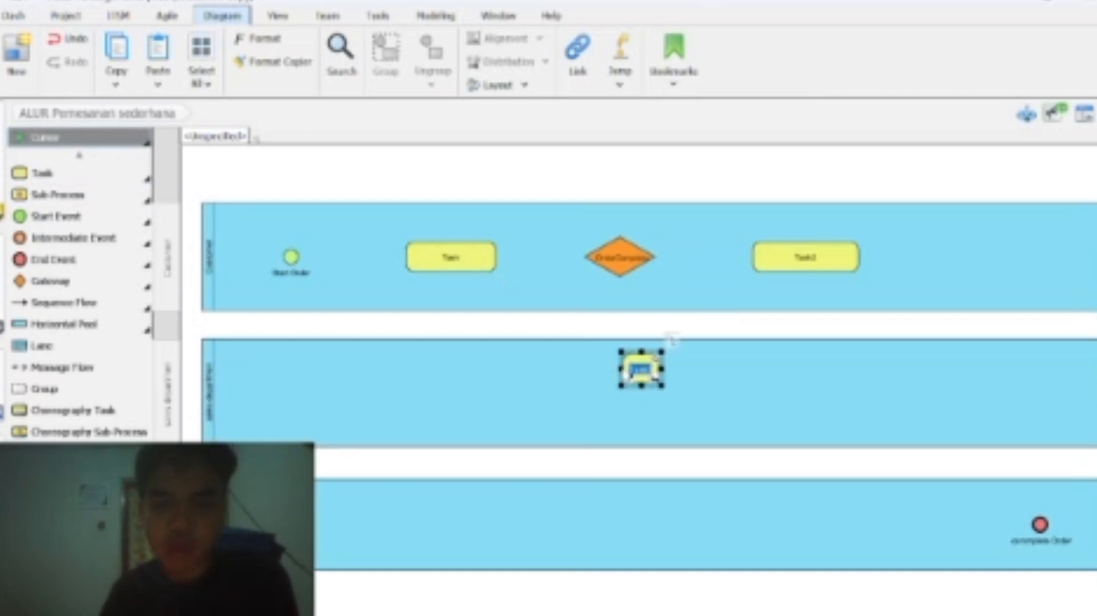
pyautogui.moveTo(621, 368); pyautogui.dragTo(654, 371)
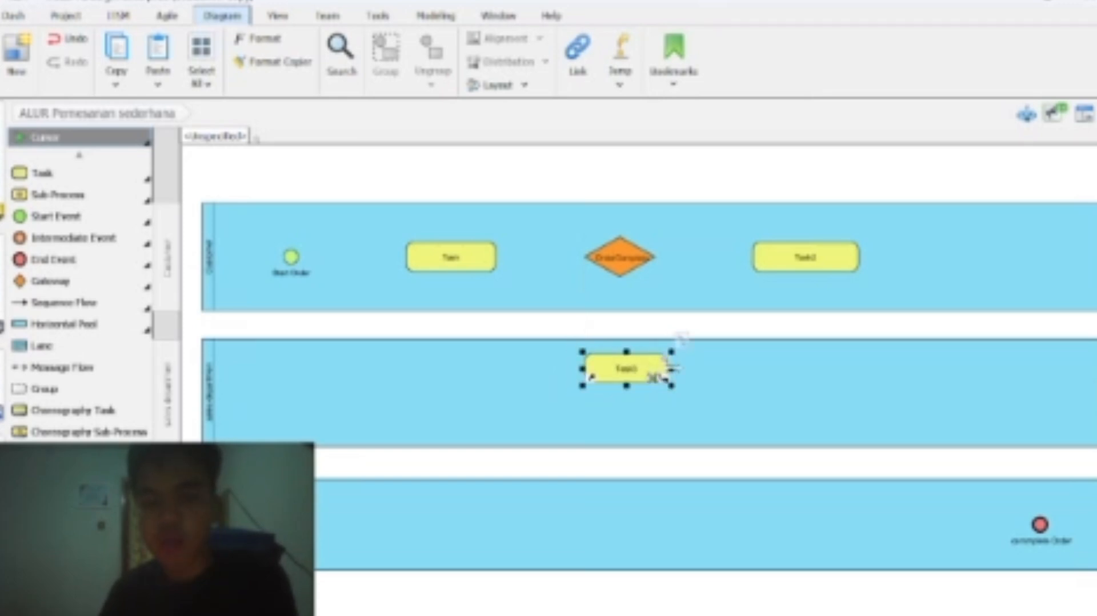
pyautogui.click(681, 392)
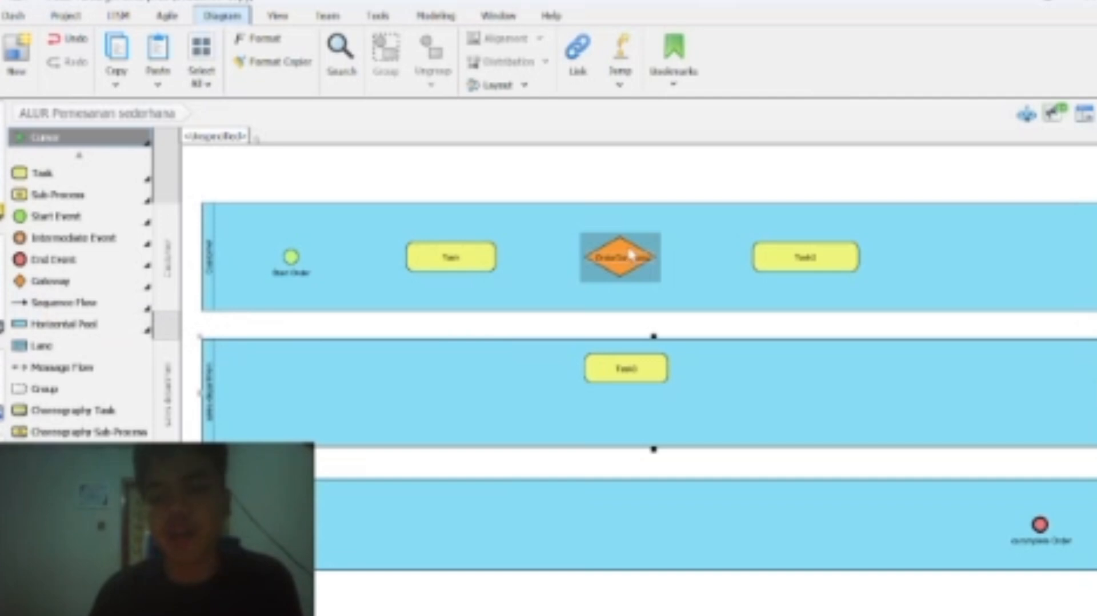
# - Add a second task to the sales department pool, directly below its first task
pyautogui.click(646, 234)
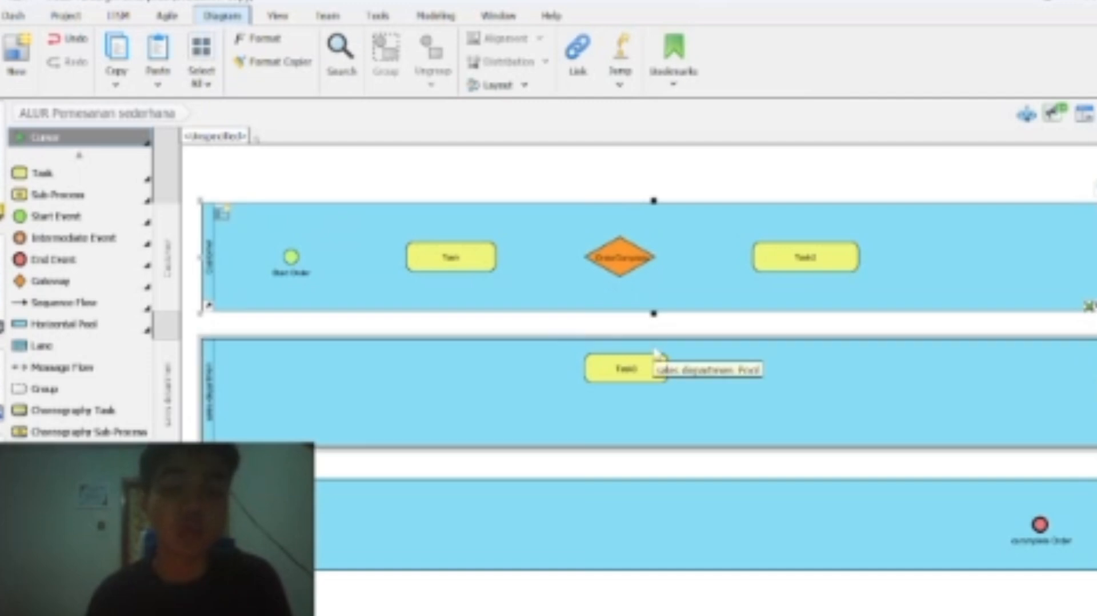
pyautogui.click(64, 173)
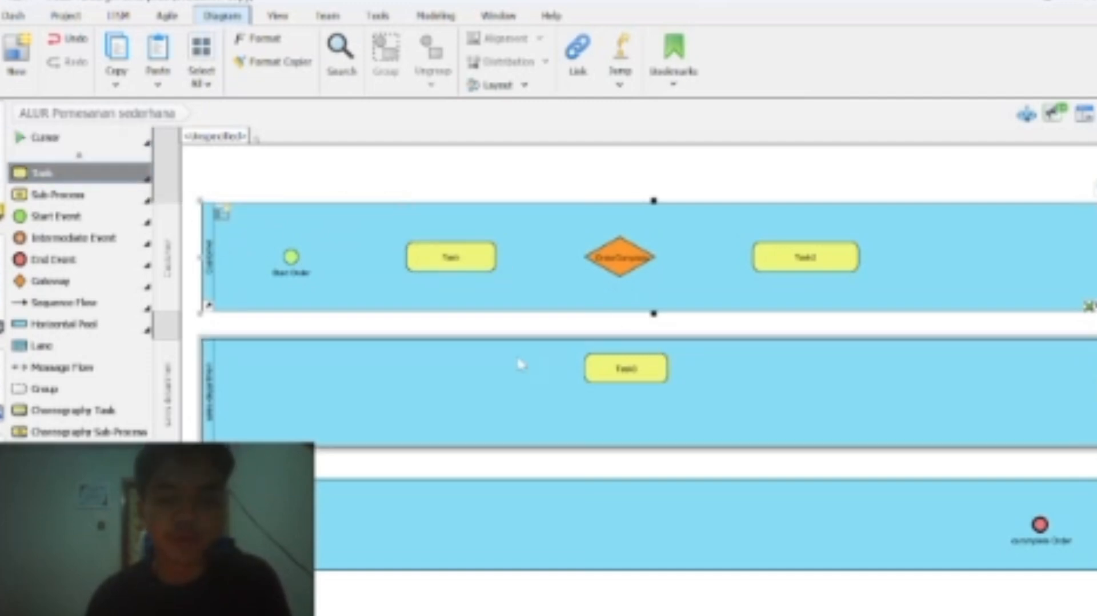
pyautogui.click(630, 423)
# - Add two tasks side by side in the warehouse pool and align the end event with them
pyautogui.hotkey('shift', 't')
pyautogui.click(658, 513)
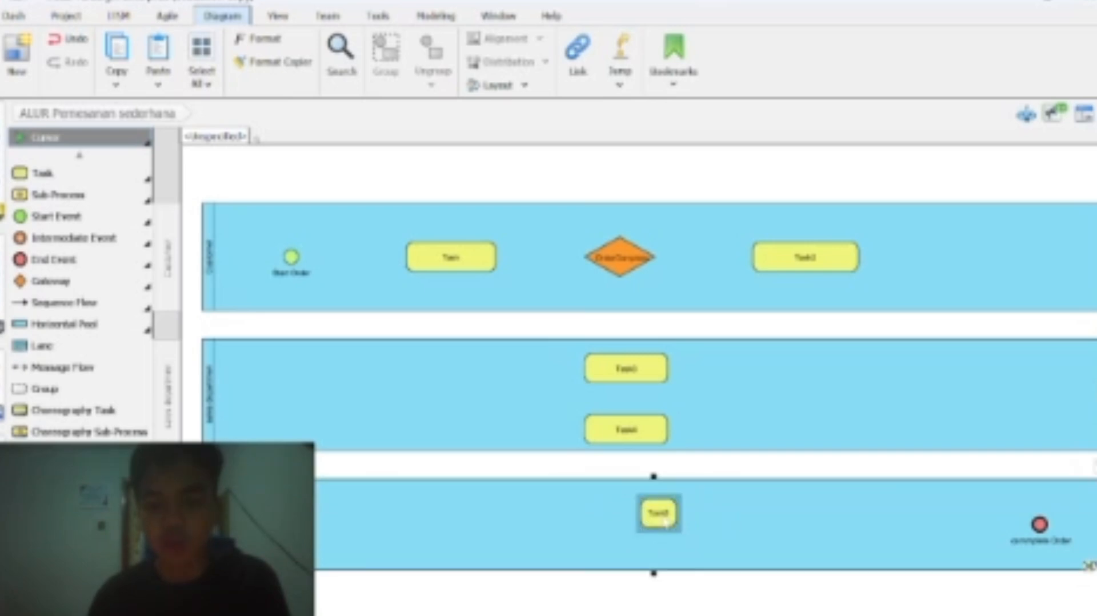
pyautogui.hotkey('shift', 't')
pyautogui.click(829, 520)
pyautogui.moveTo(1040, 524); pyautogui.dragTo(977, 513)
# - Name the Customer pool's tasks Submit Order and Request Order Info, in flow order
pyautogui.click(435, 264)
pyautogui.write('Submit Order')
pyautogui.doubleClick(800, 260)
pyautogui.write('Request Order Info')
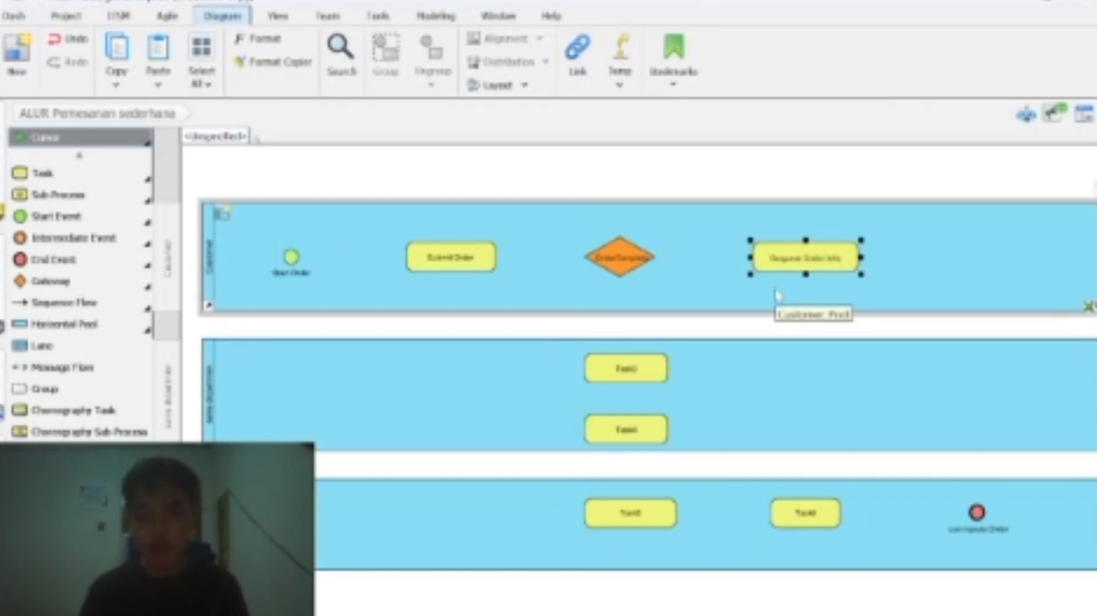
# - Name the sales department pool's upper task Approve and its lower task Generator Invoice
pyautogui.doubleClick(625, 369)
pyautogui.write('Approve')
pyautogui.doubleClick(626, 429)
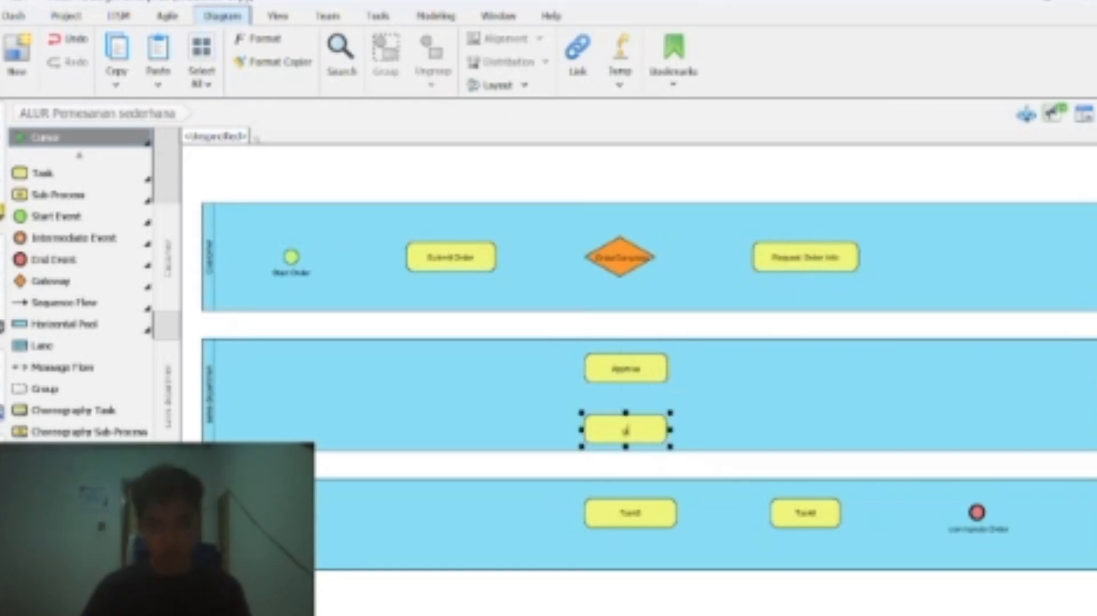
# - Name the warehouse pool's first task Pick Item and its second task Ship Order
pyautogui.doubleClick(629, 512)
pyautogui.write('Pick Item')
pyautogui.doubleClick(806, 512)
pyautogui.write('Ship Order')
# - Connect the Start Order event to the Submit Order task with a sequence flow
pyautogui.click(231, 325)
pyautogui.click(64, 303)
pyautogui.moveTo(291, 257); pyautogui.dragTo(620, 257)
pyautogui.click(64, 303)
pyautogui.moveTo(619, 257); pyautogui.dragTo(408, 414)
pyautogui.hotkey('ctrl', 'z')
pyautogui.hotkey('ctrl', 'z')
# - Draw sequence flows from Submit Order through the gateway to Request Order Info, and from the gateway through Approve to Generator Invoice
pyautogui.click(64, 302)
pyautogui.moveTo(483, 254); pyautogui.dragTo(768, 258)
pyautogui.click(64, 302)
pyautogui.click(64, 302)
pyautogui.moveTo(621, 266); pyautogui.dragTo(632, 427)
pyautogui.click(108, 306)
# - Draw sequence flows from Generator Invoice to Pick Item, on to Ship Order and to the end event
pyautogui.click(64, 302)
pyautogui.moveTo(596, 426)
pyautogui.mouseDown()
pyautogui.moveTo(561, 427)
pyautogui.moveTo(597, 367)
pyautogui.moveTo(627, 512)
pyautogui.mouseUp()
pyautogui.click(64, 302)
pyautogui.moveTo(657, 508); pyautogui.dragTo(803, 514)
pyautogui.click(64, 302)
pyautogui.moveTo(823, 512); pyautogui.dragTo(976, 511)
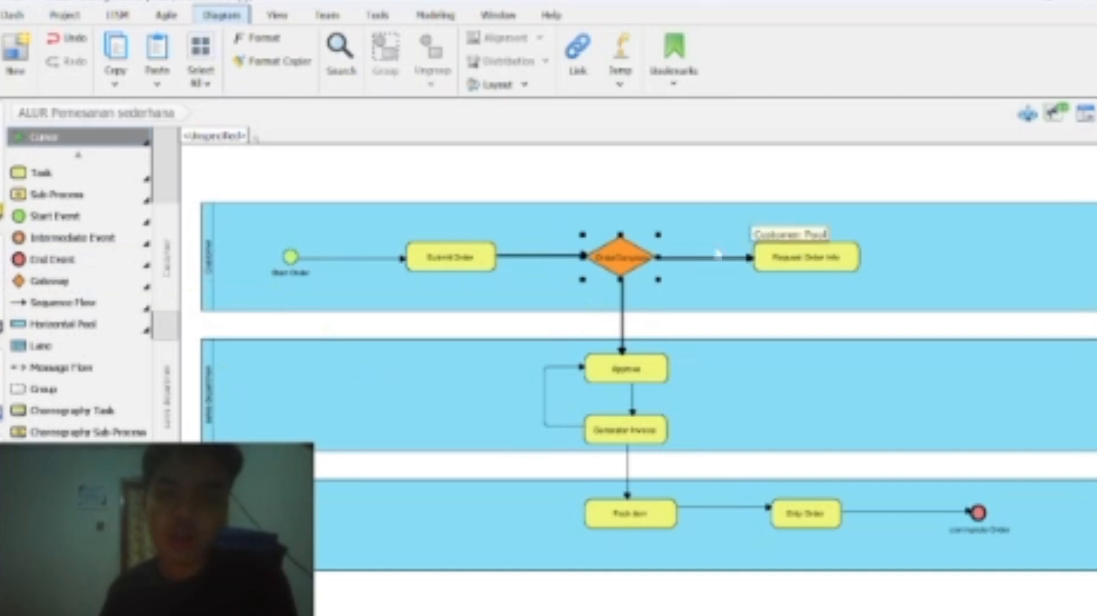
# - Label the gateway's flow to Request Order Info False and its flow to Approve True
pyautogui.click(693, 260)
pyautogui.doubleClick(693, 260)
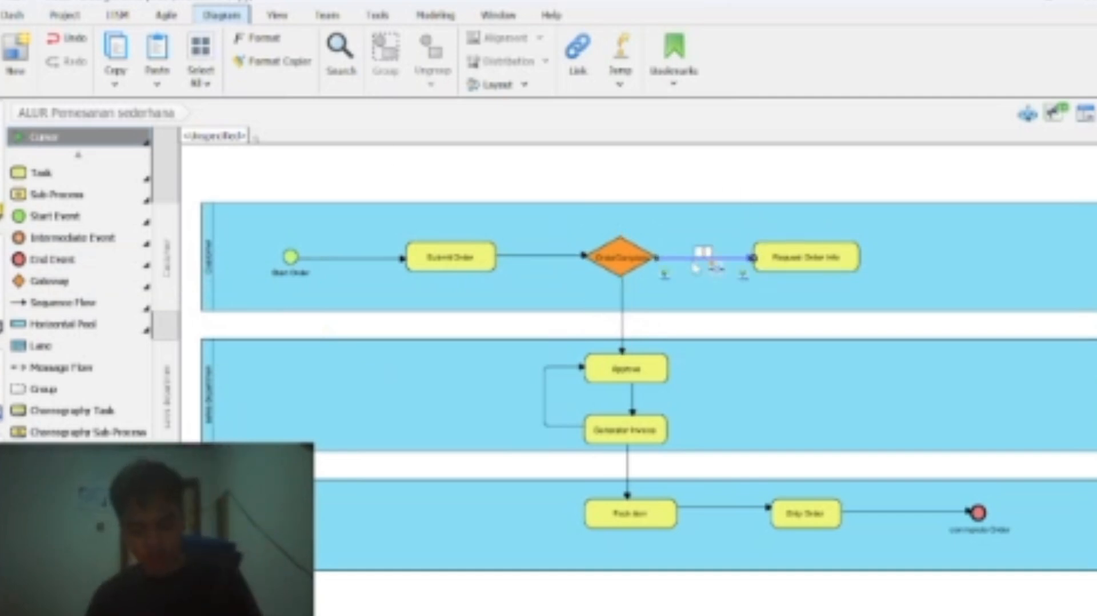
pyautogui.write('NO')
pyautogui.press('Return')
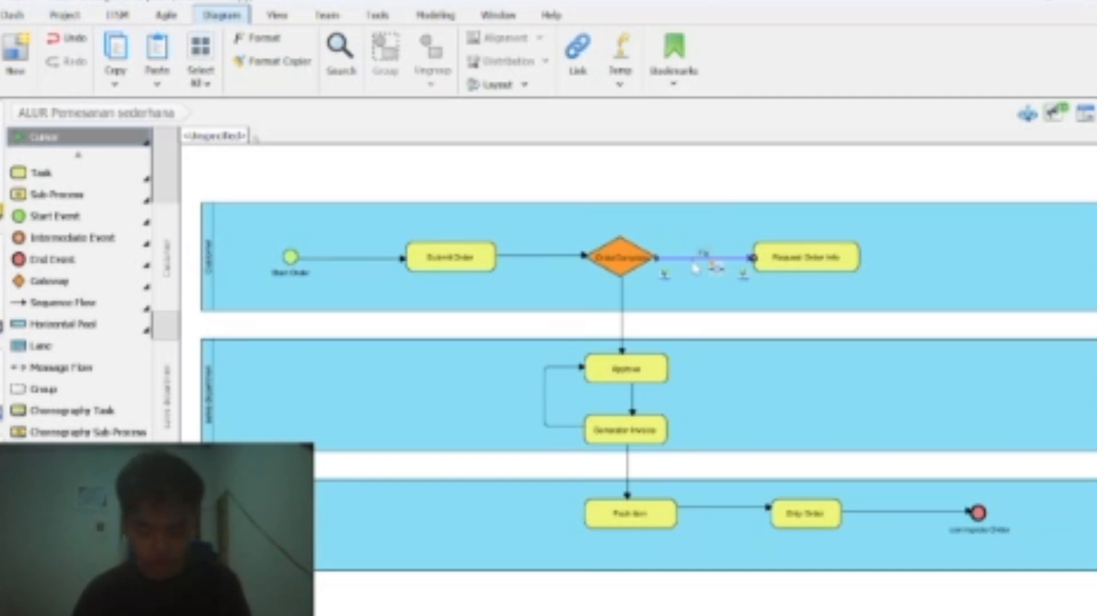
pyautogui.click(623, 316)
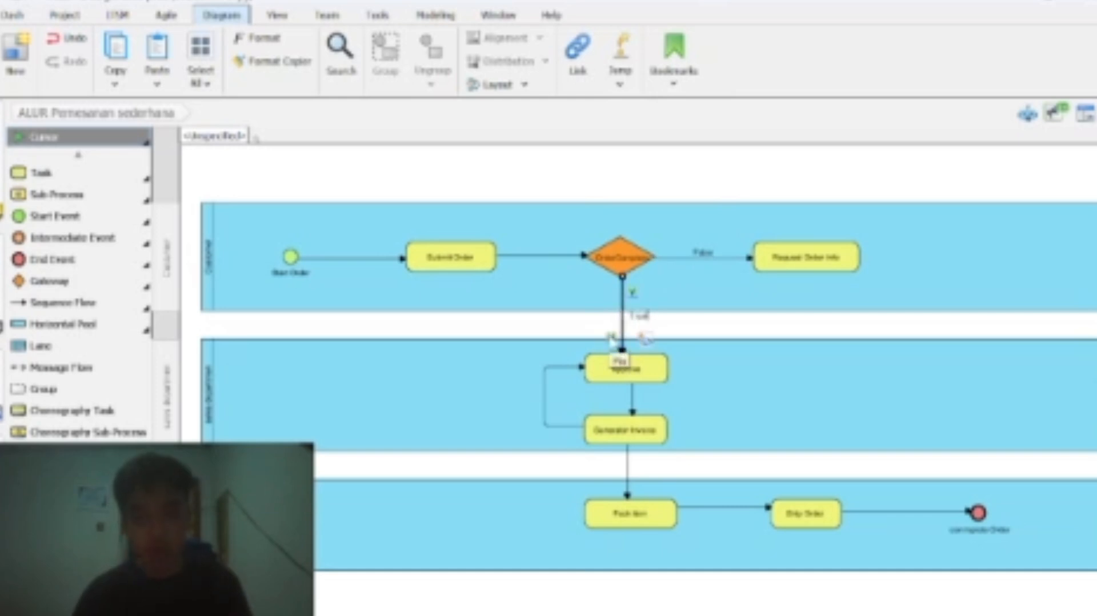
pyautogui.click(605, 299)
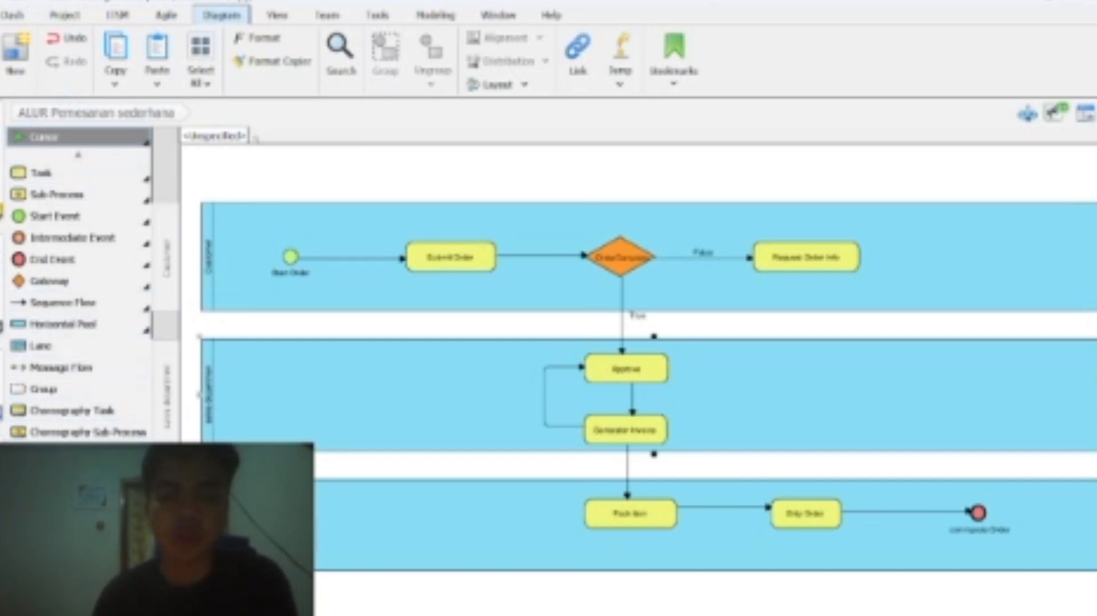
pyautogui.click(343, 185)
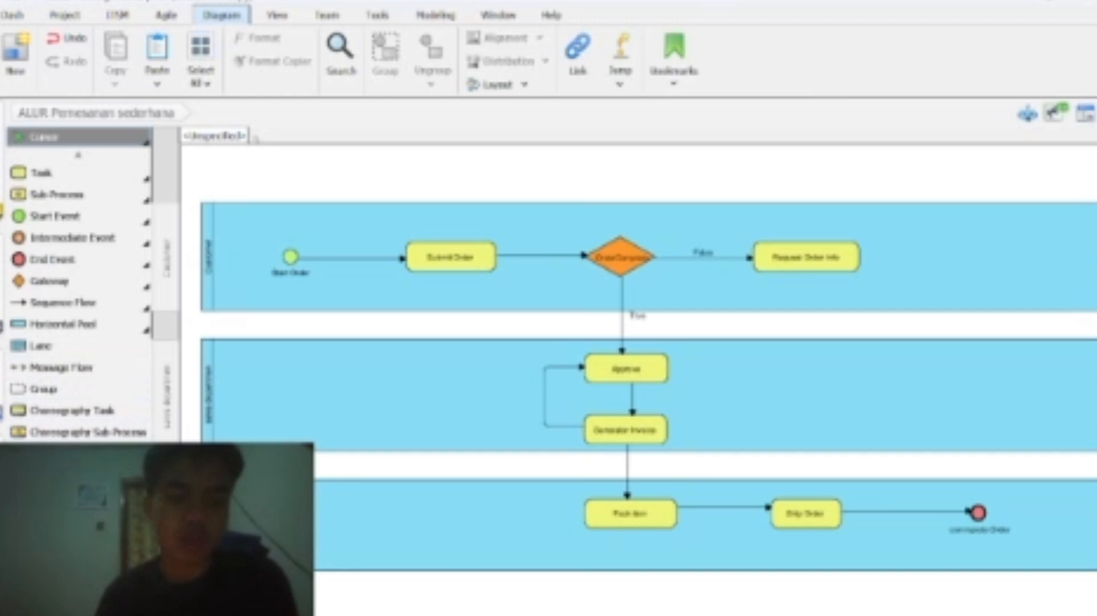
pyautogui.scroll(-10, 79, 302)
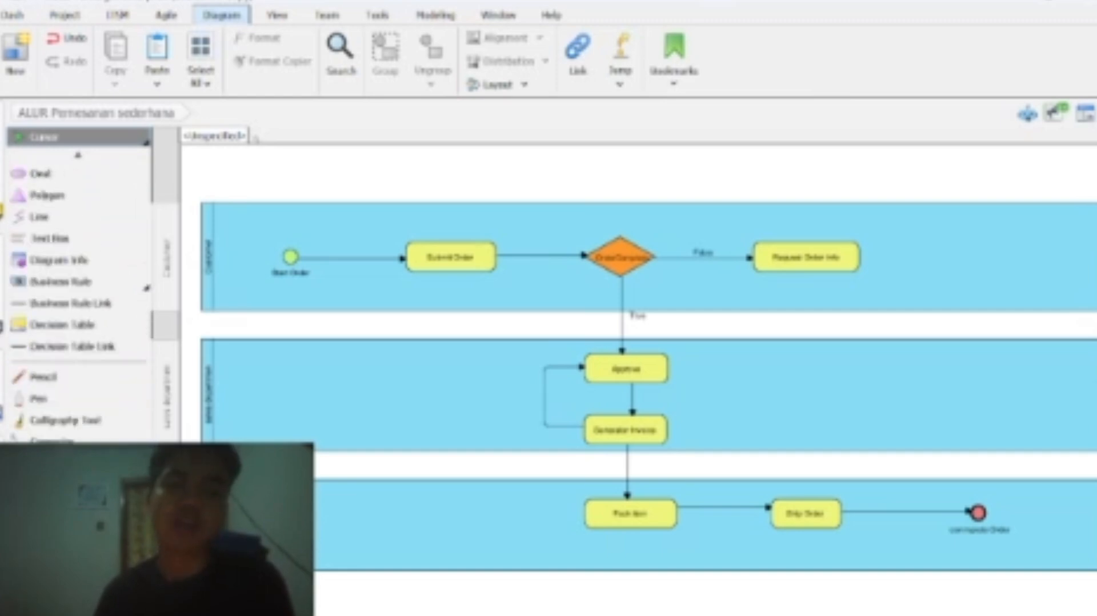
pyautogui.scroll(8, 79, 286)
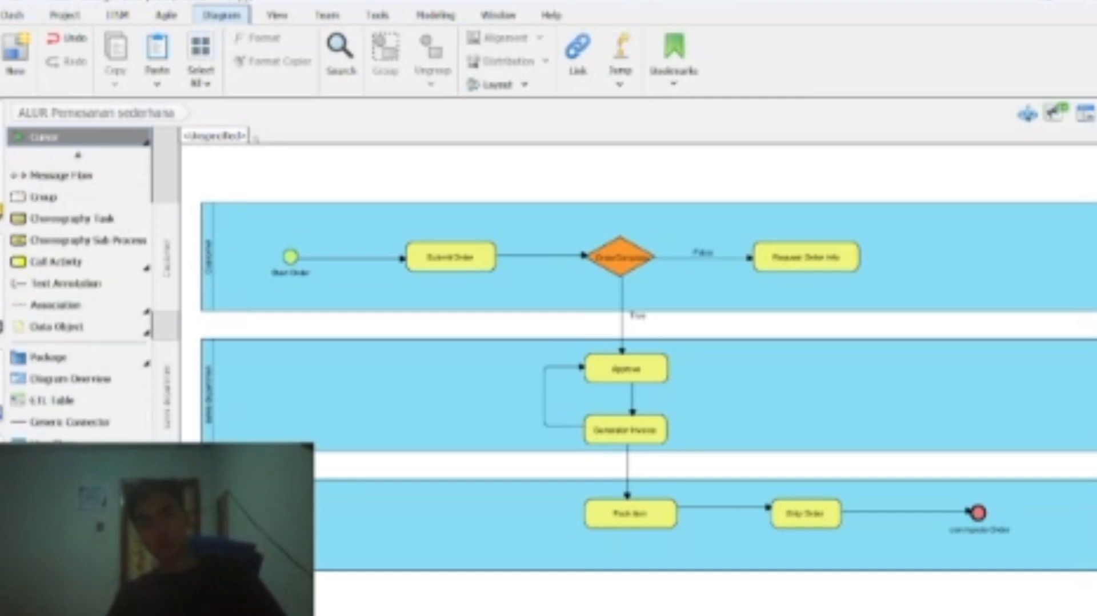
pyautogui.scroll(4, 79, 286)
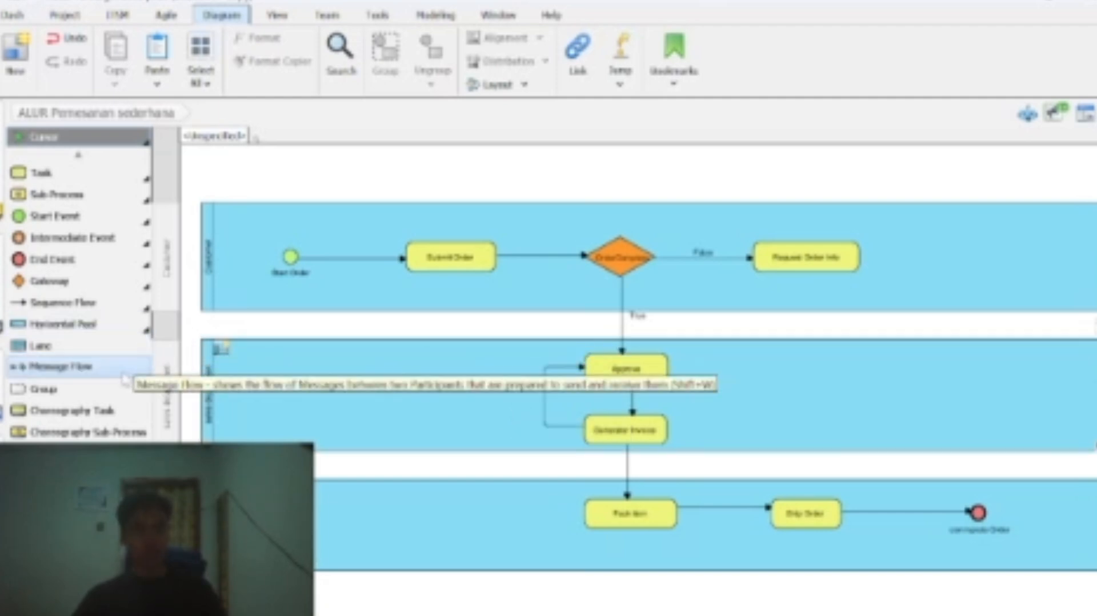
# - Place an image element in the sales department pool, browse the Desktop folder and close the image selection without choosing a file
pyautogui.scroll(-4, 123, 378)
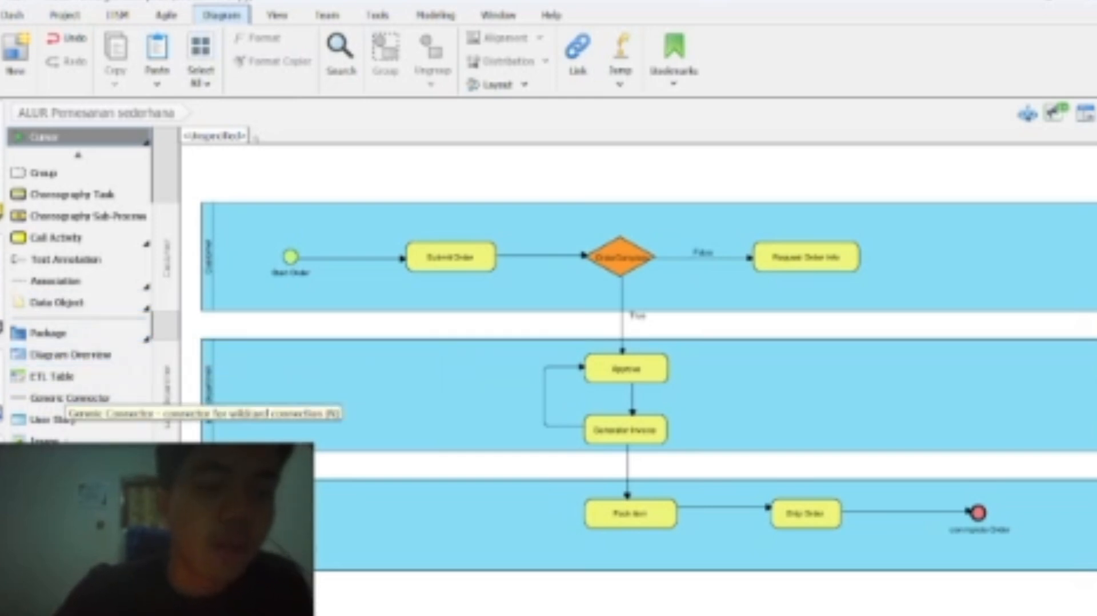
pyautogui.click(51, 439)
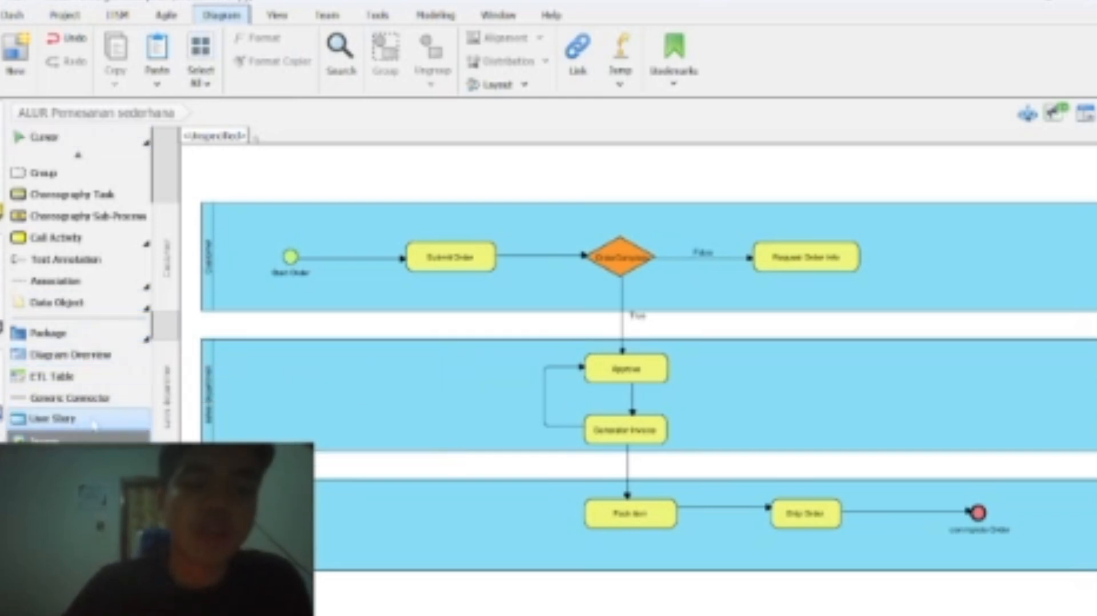
pyautogui.click(236, 398)
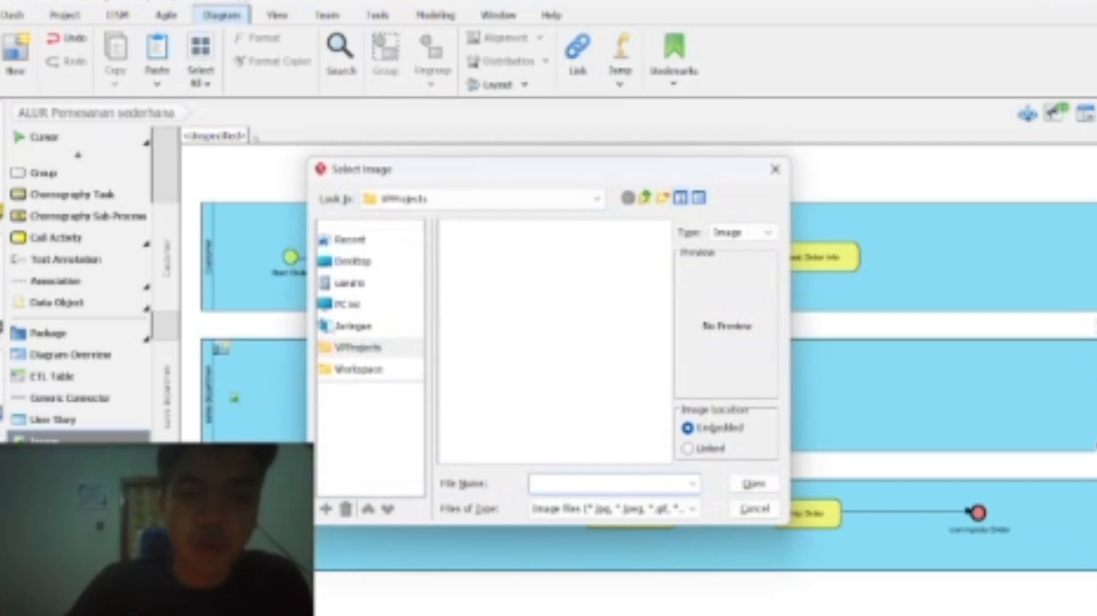
pyautogui.click(352, 264)
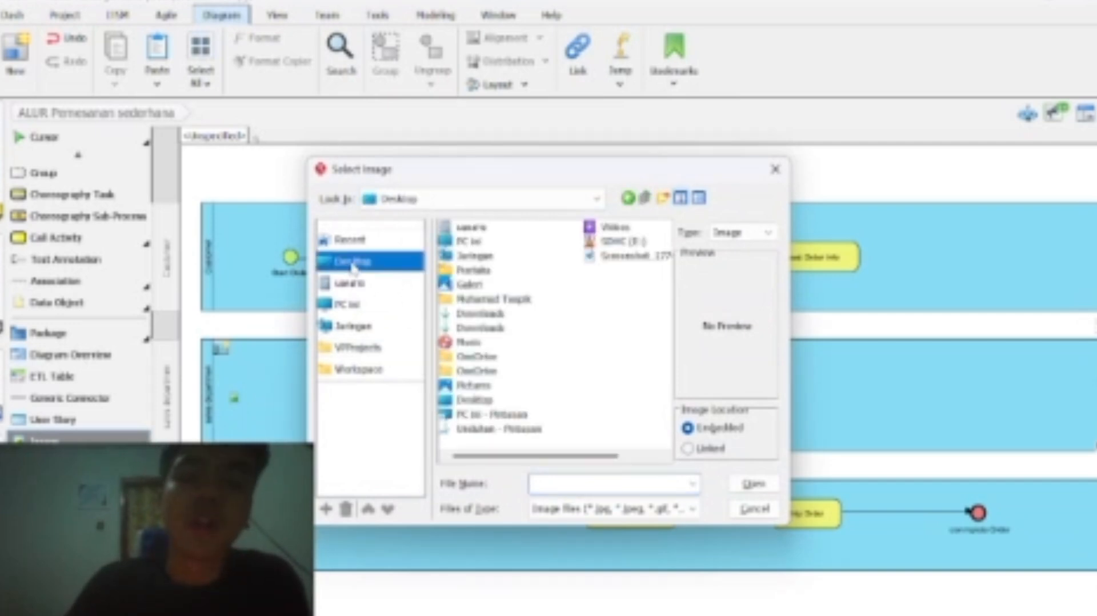
pyautogui.click(469, 284)
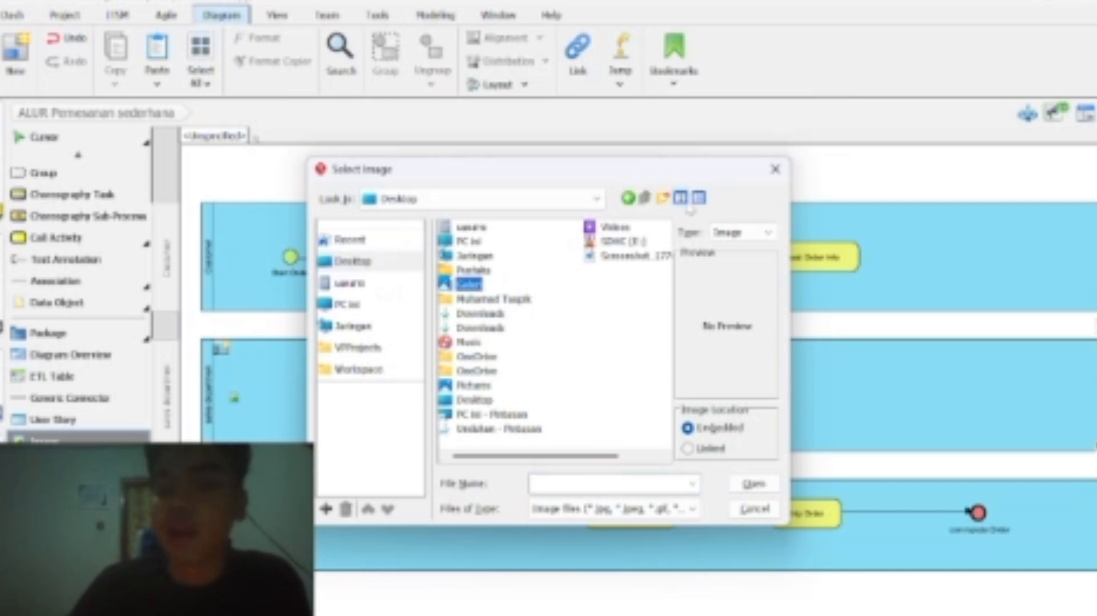
pyautogui.click(786, 169)
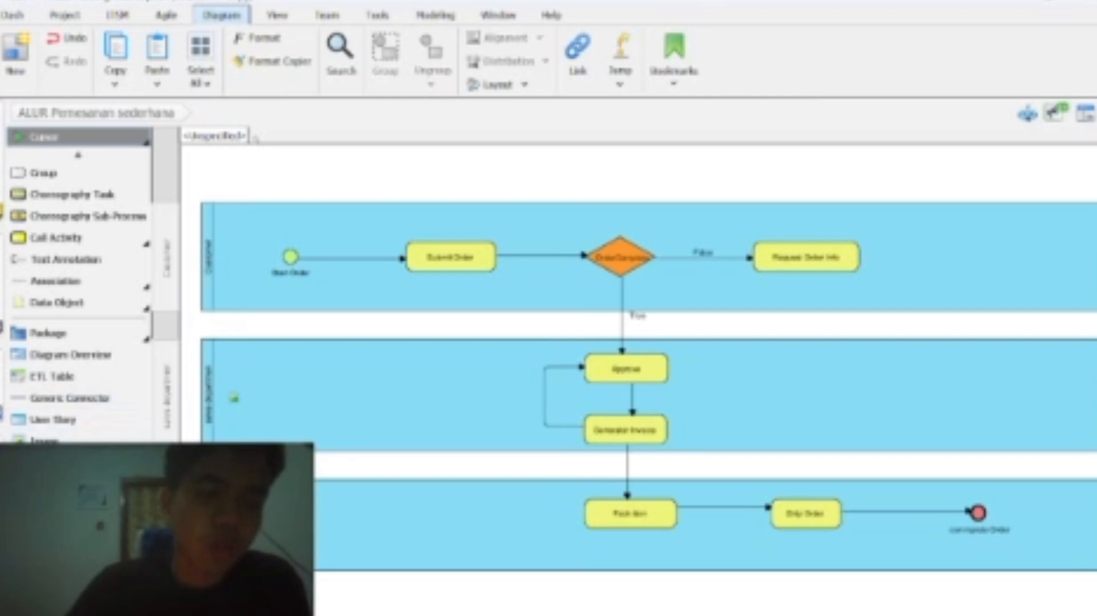
pyautogui.click(134, 611)
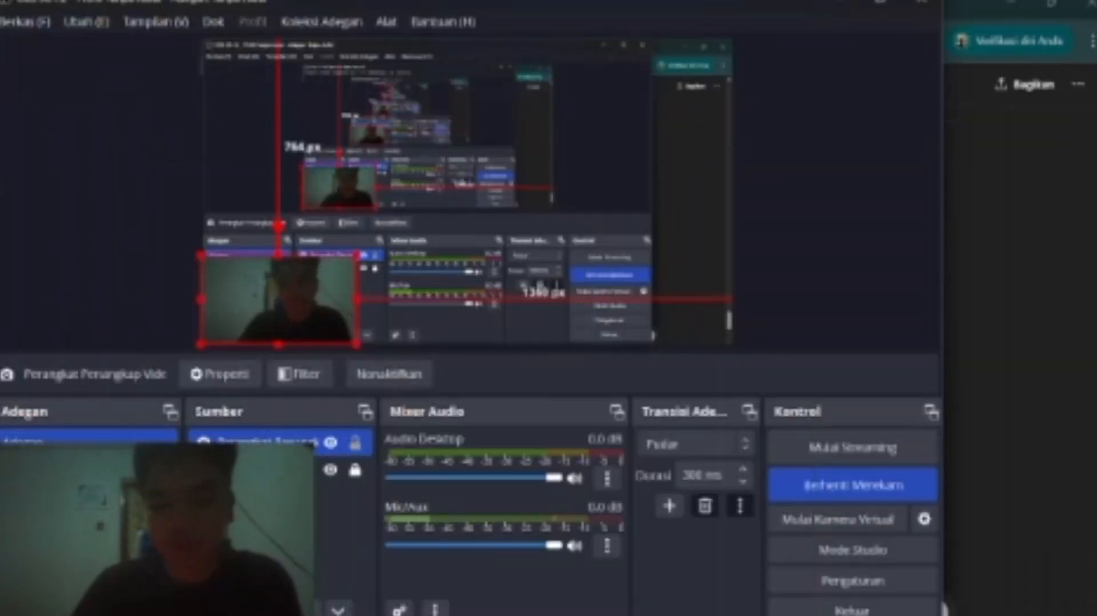
pyautogui.press('Print')
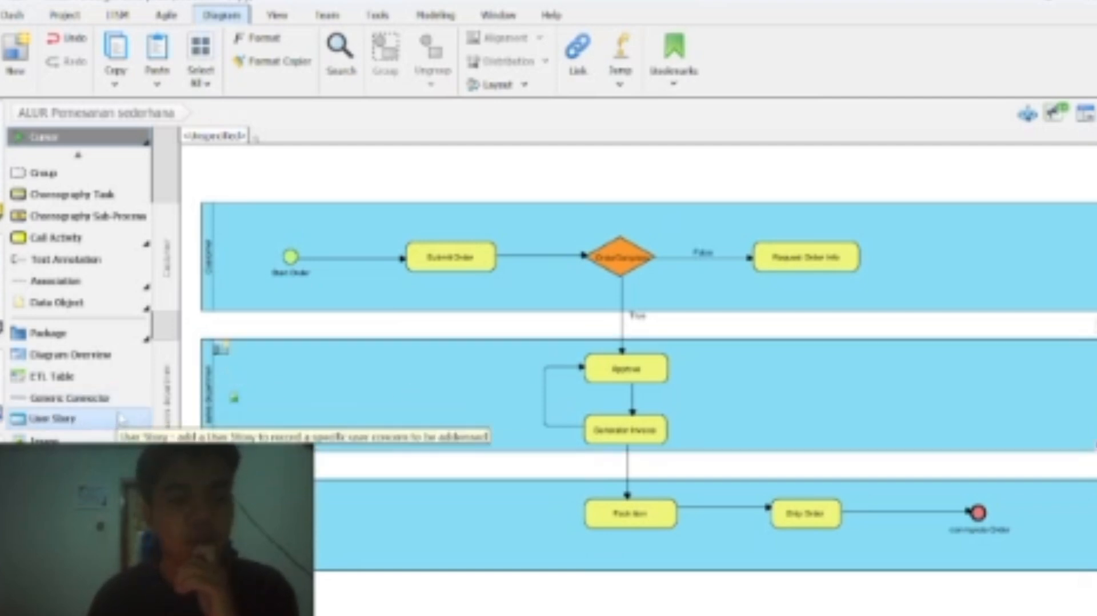
pyautogui.scroll(6, 97, 325)
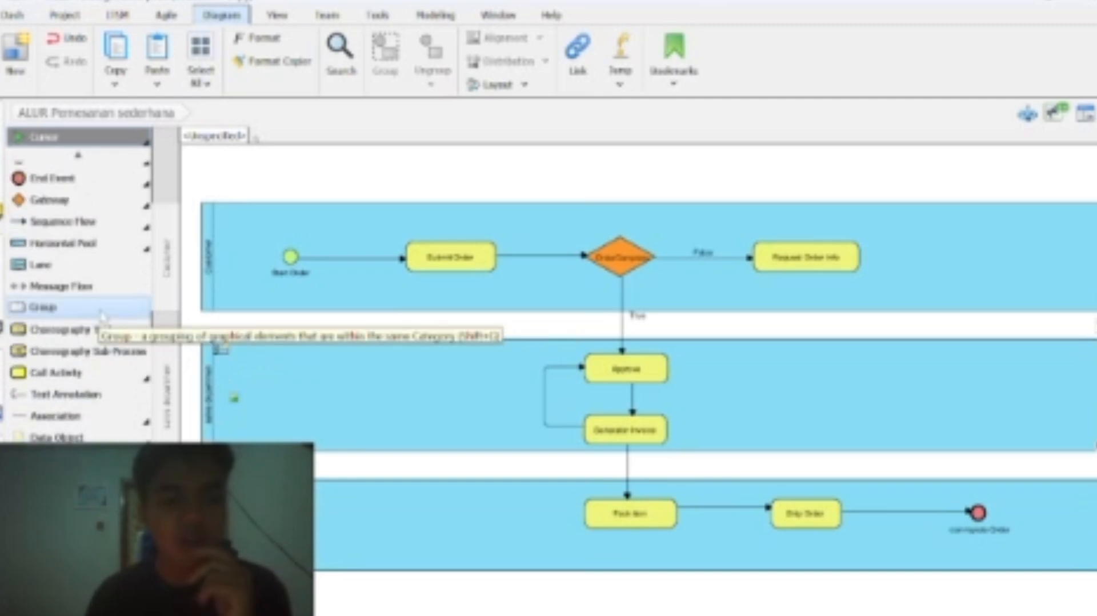
pyautogui.scroll(3, 102, 314)
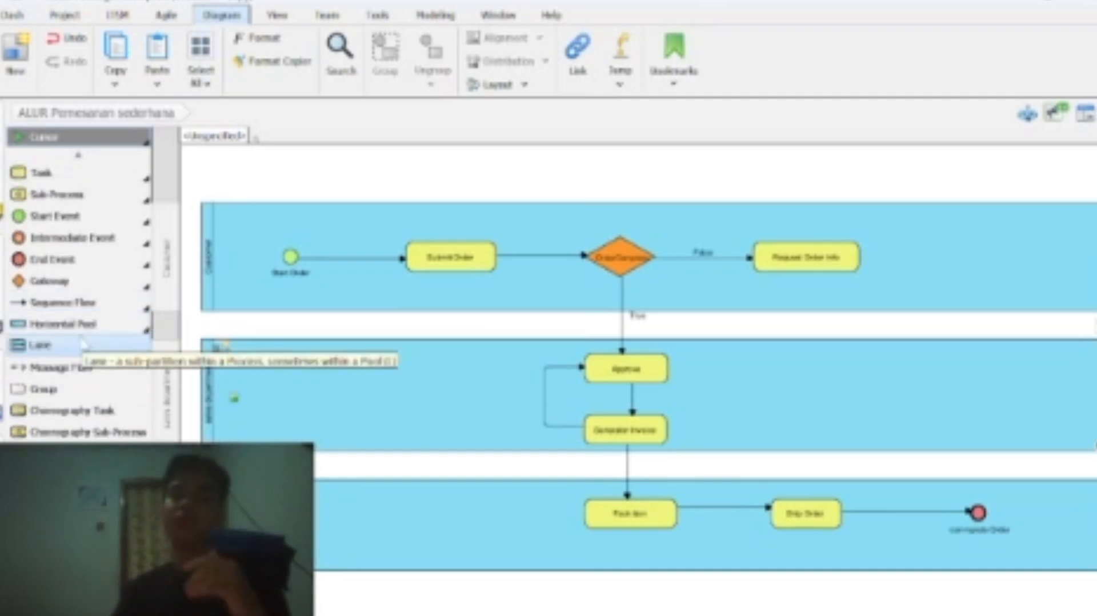